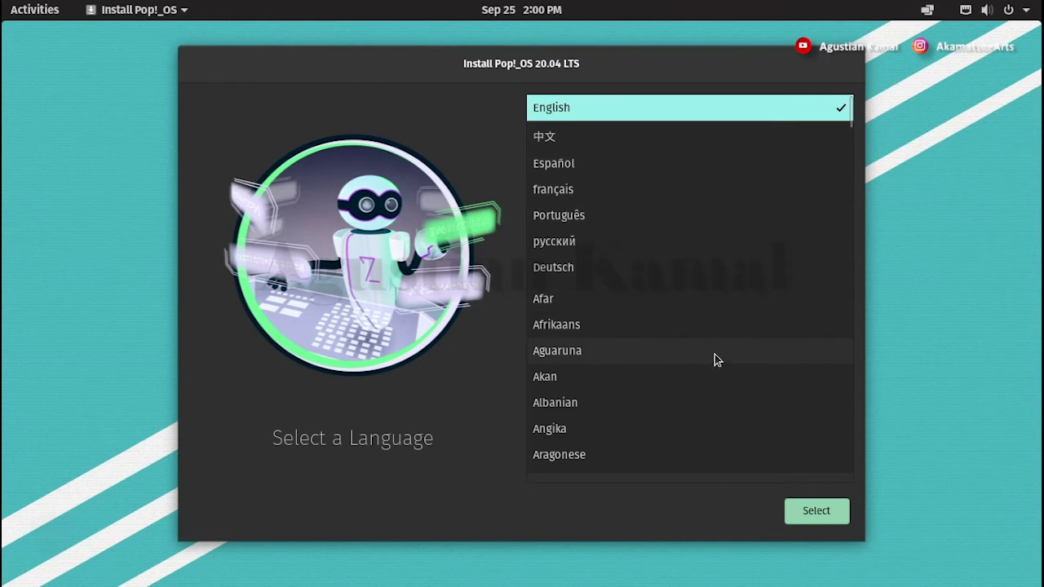
Step: Set the installer language to English (United States) and the keyboard layout to English (US), Default
{"action": "left_click", "coordinate": [818, 518]}
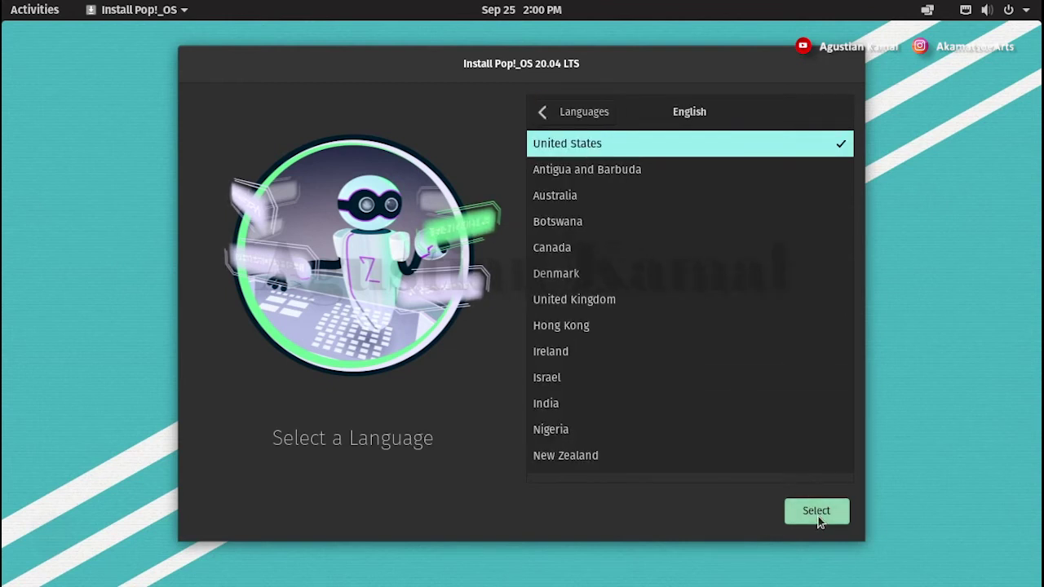
{"action": "left_click", "coordinate": [820, 522]}
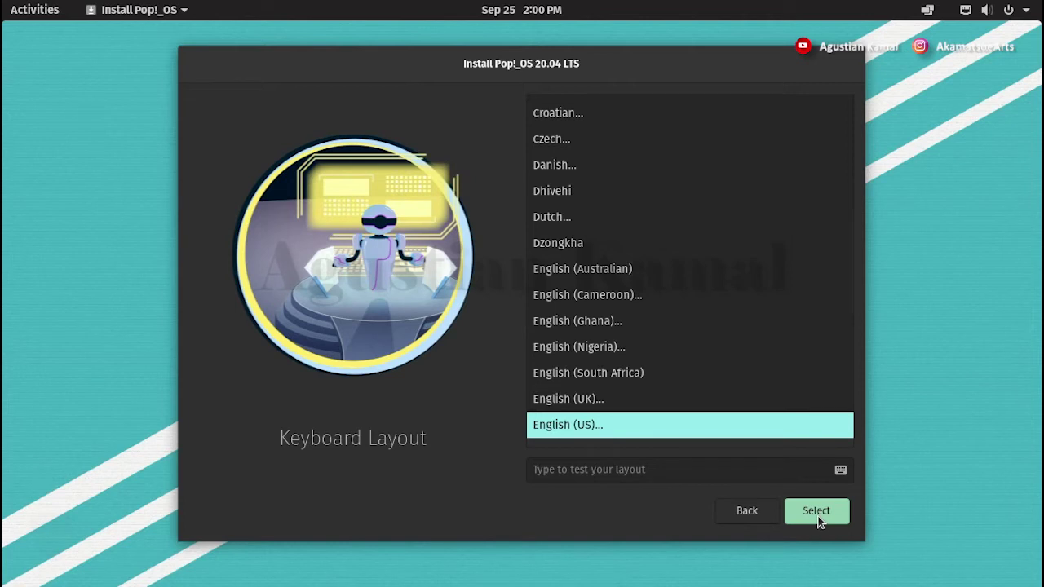
{"action": "left_click", "coordinate": [820, 522]}
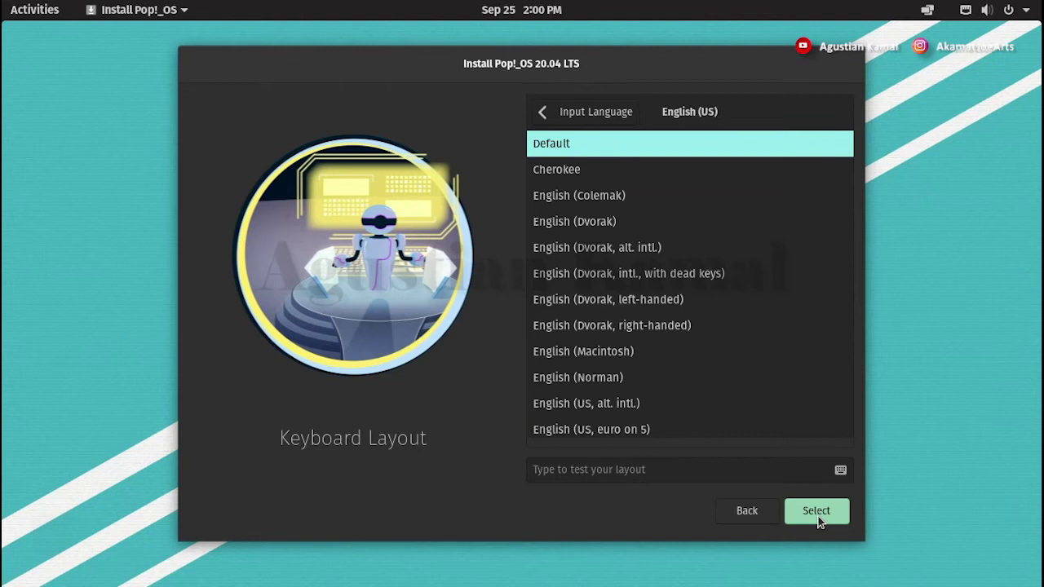
{"action": "left_click", "coordinate": [820, 522]}
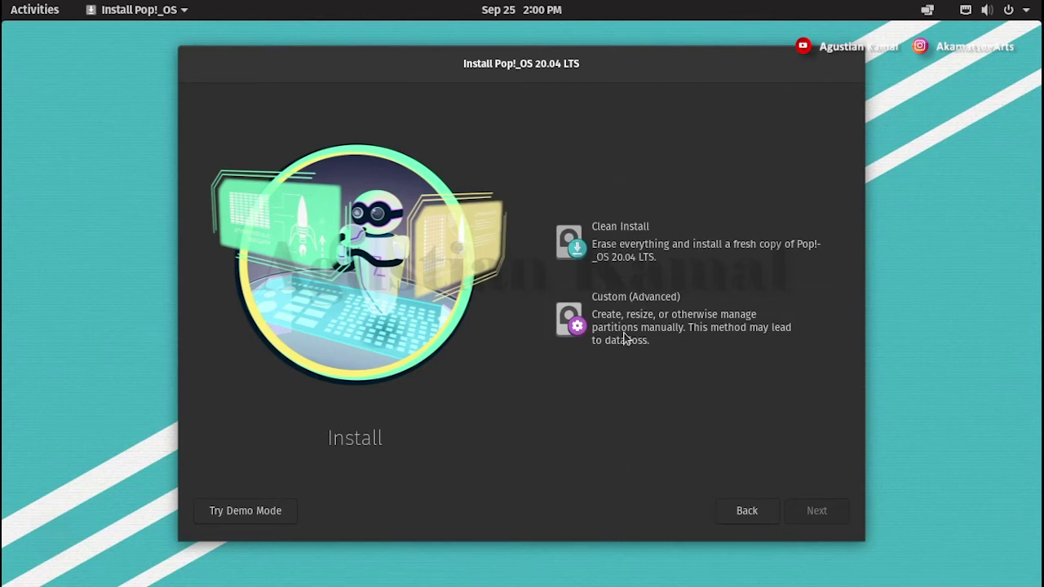
Step: Choose the Custom (Advanced) installation and open the partition editor on the /dev/sda drive
{"action": "left_click", "coordinate": [589, 313]}
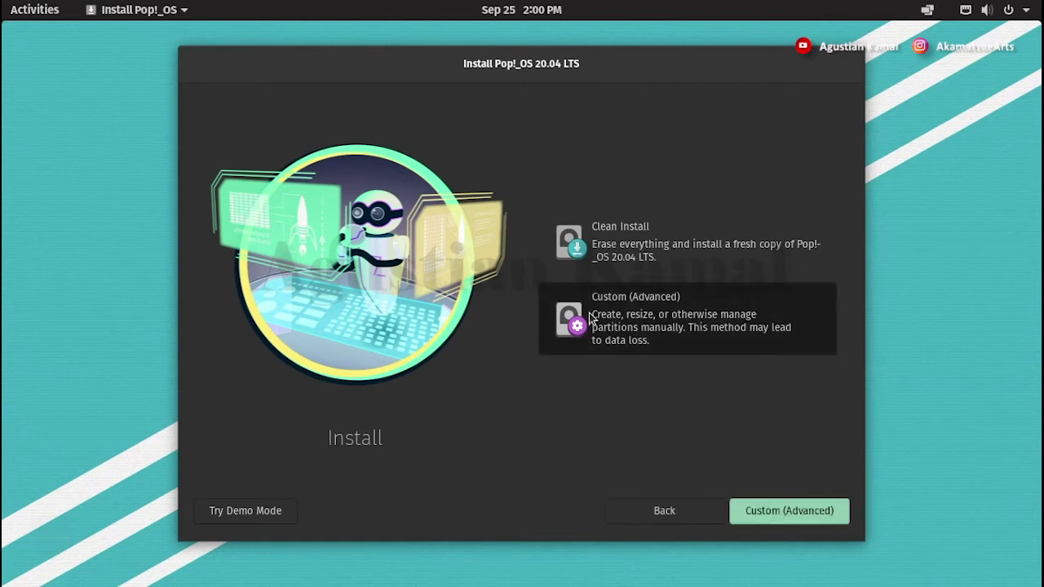
{"action": "left_click", "coordinate": [811, 513]}
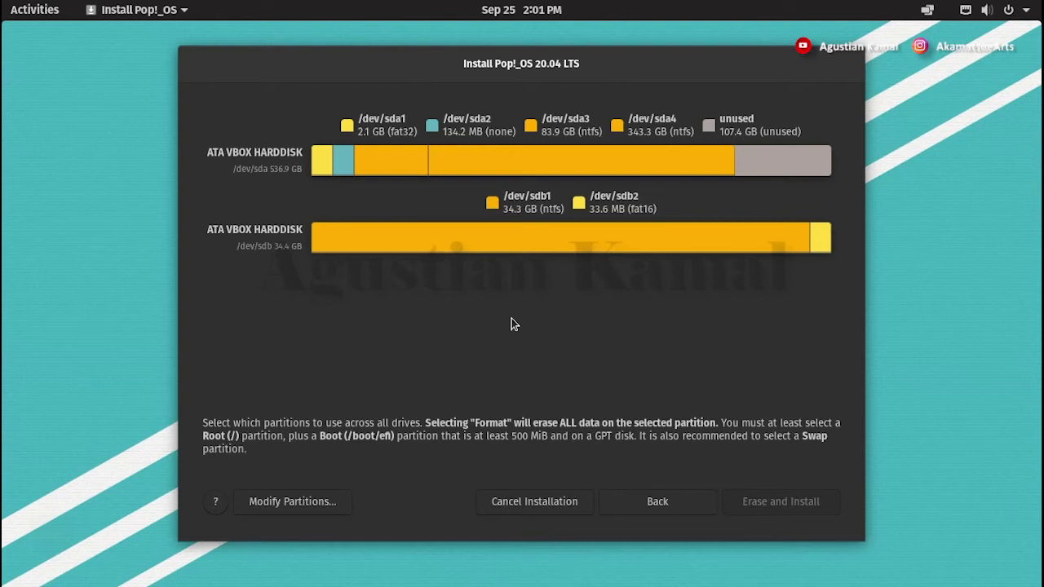
{"action": "left_click", "coordinate": [307, 502]}
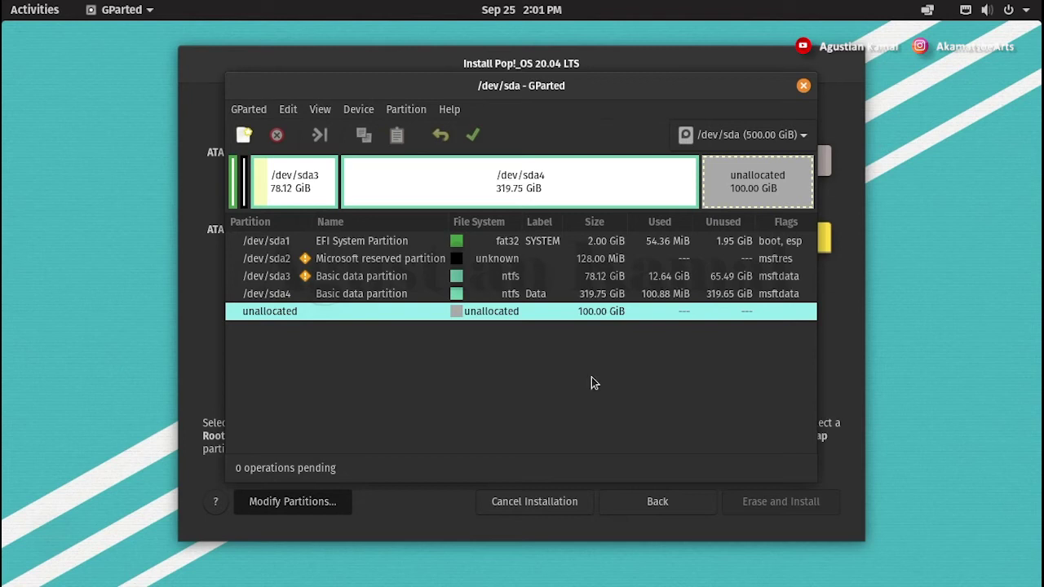
{"action": "left_click", "coordinate": [744, 135]}
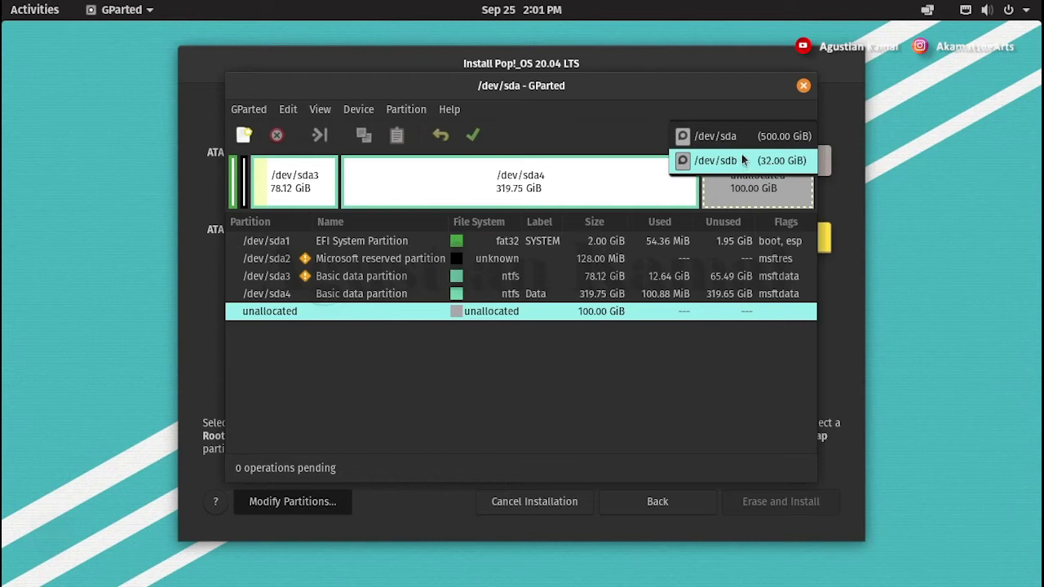
{"action": "left_click", "coordinate": [741, 136]}
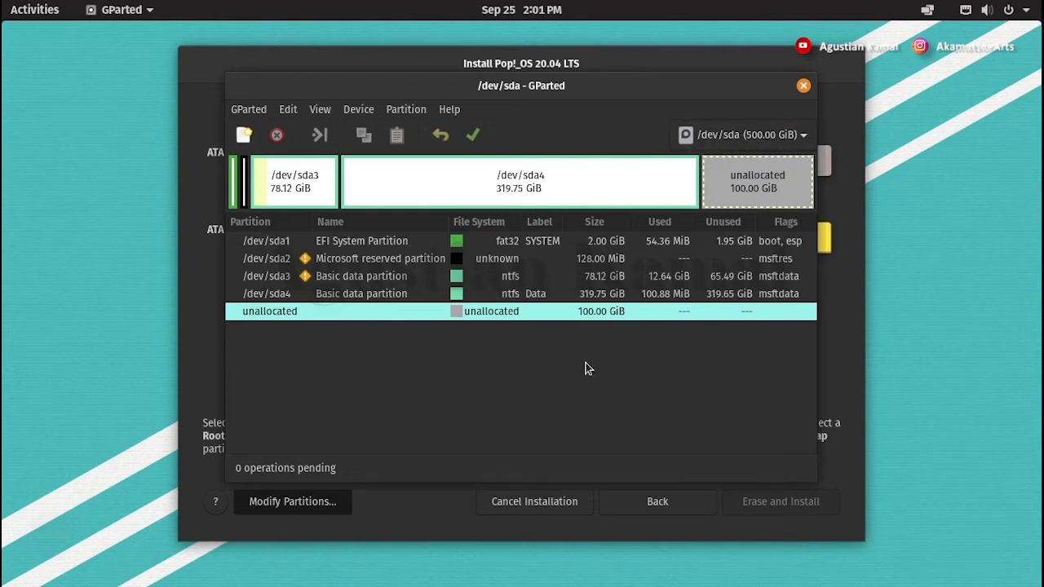
Step: Add a 4096 MiB primary partition with the linux-swap file system in the unallocated space of /dev/sda
{"action": "right_click", "coordinate": [426, 316]}
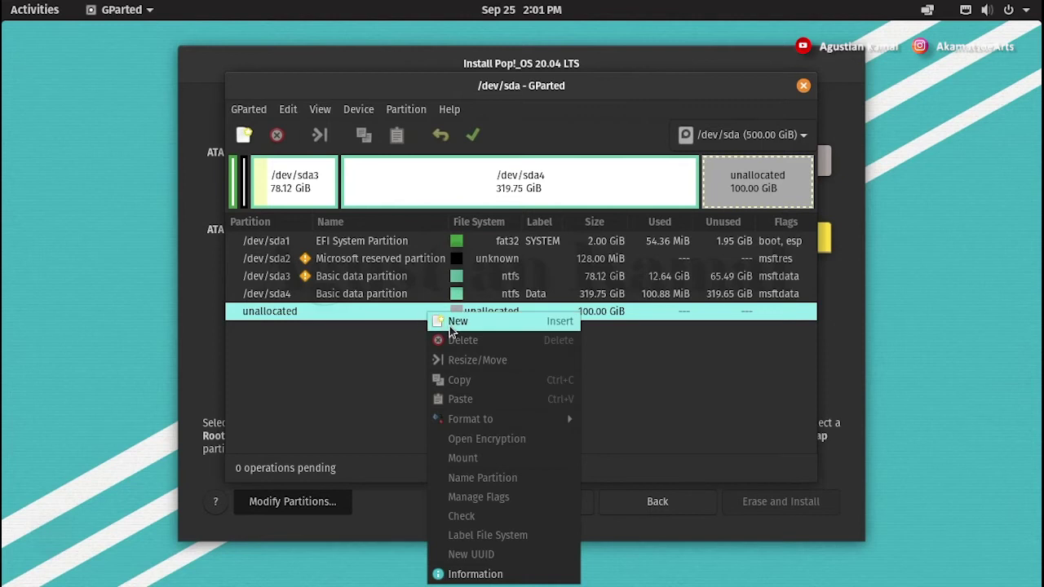
{"action": "left_click", "coordinate": [450, 326]}
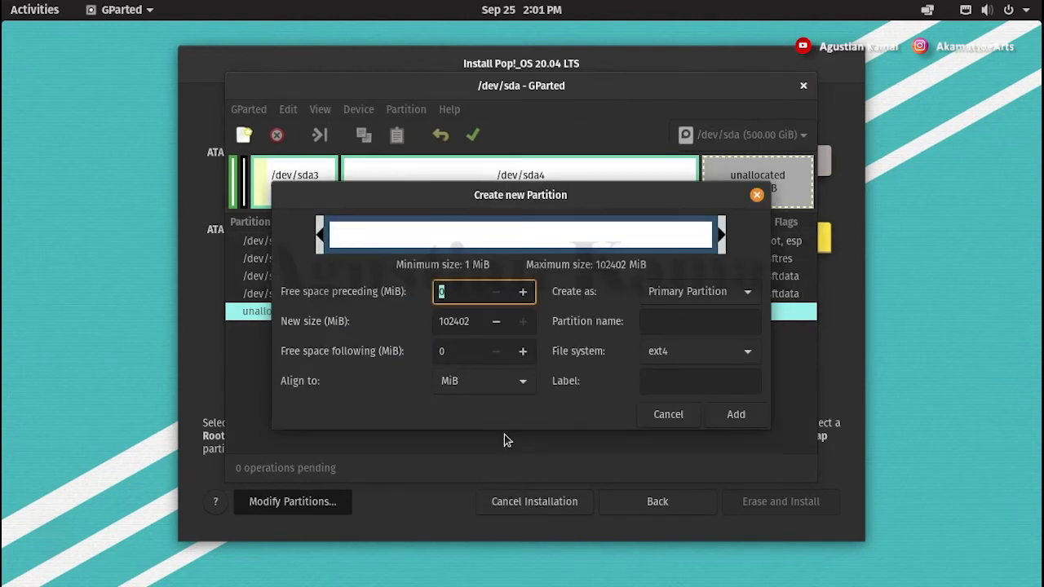
{"action": "left_click", "coordinate": [473, 321]}
{"action": "double_click", "coordinate": [466, 322]}
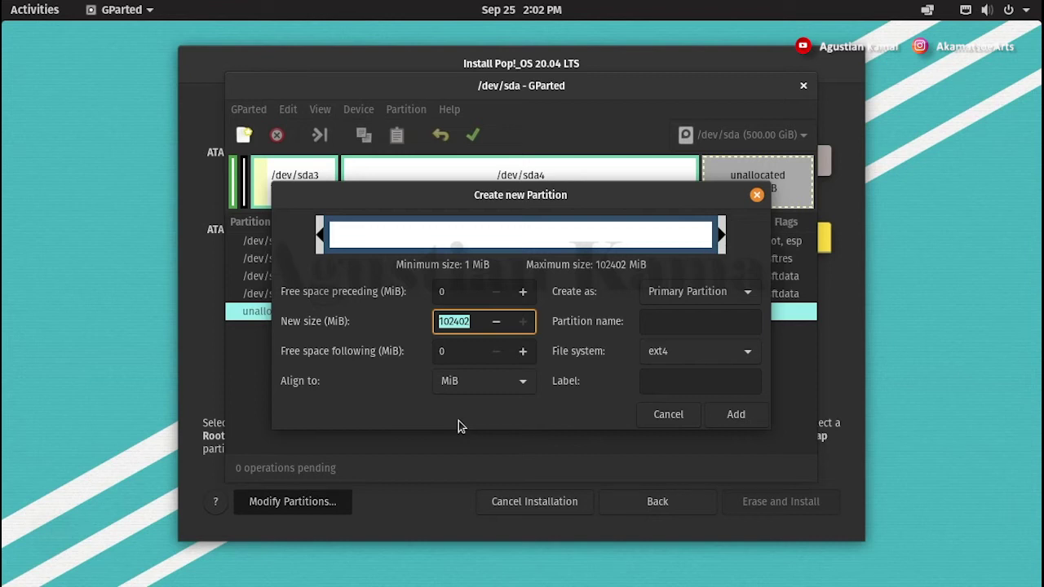
{"action": "type", "text": "4096"}
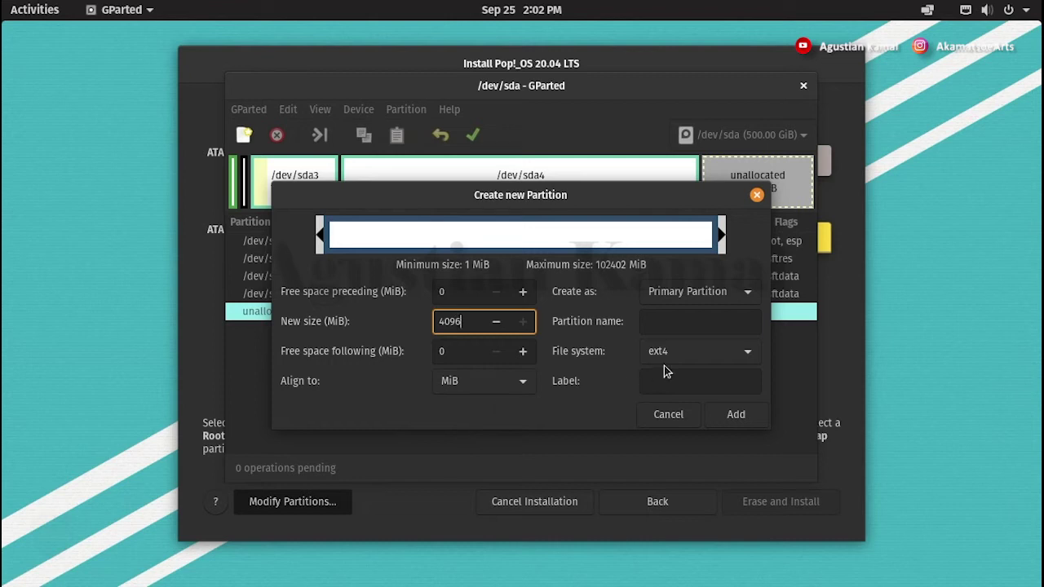
{"action": "left_click", "coordinate": [690, 353]}
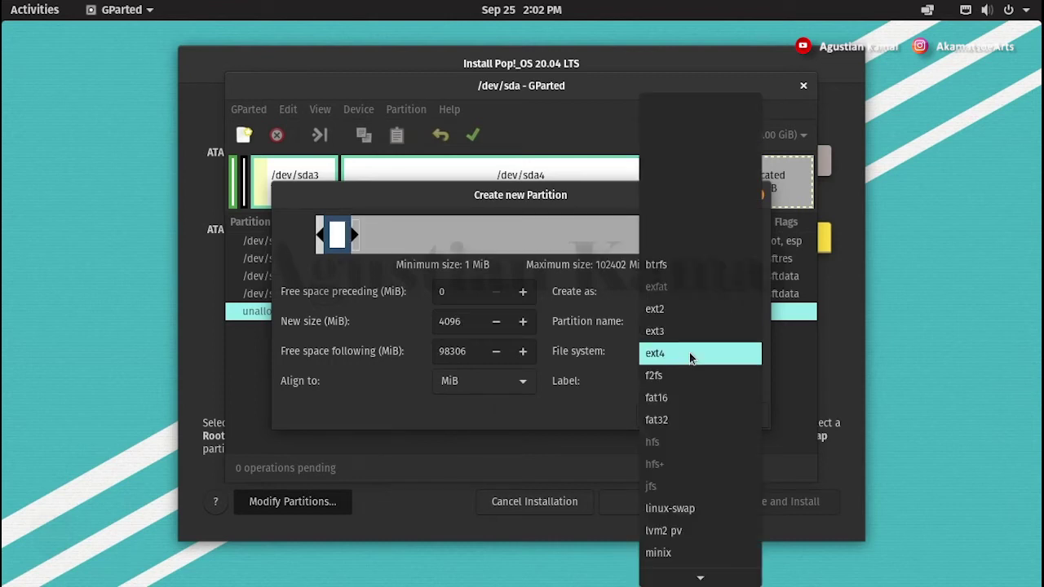
{"action": "left_click", "coordinate": [687, 511]}
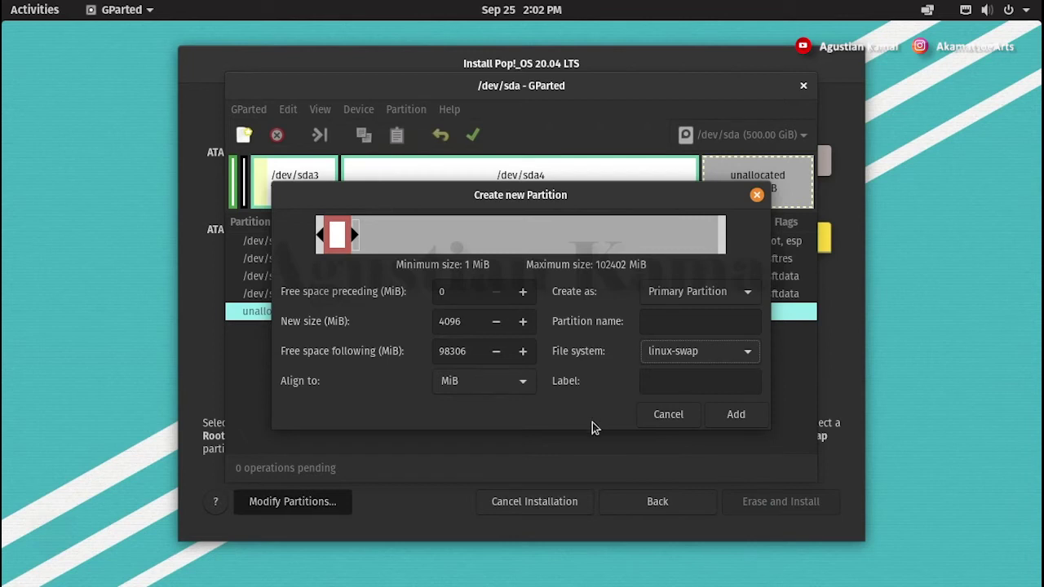
{"action": "left_click", "coordinate": [738, 415]}
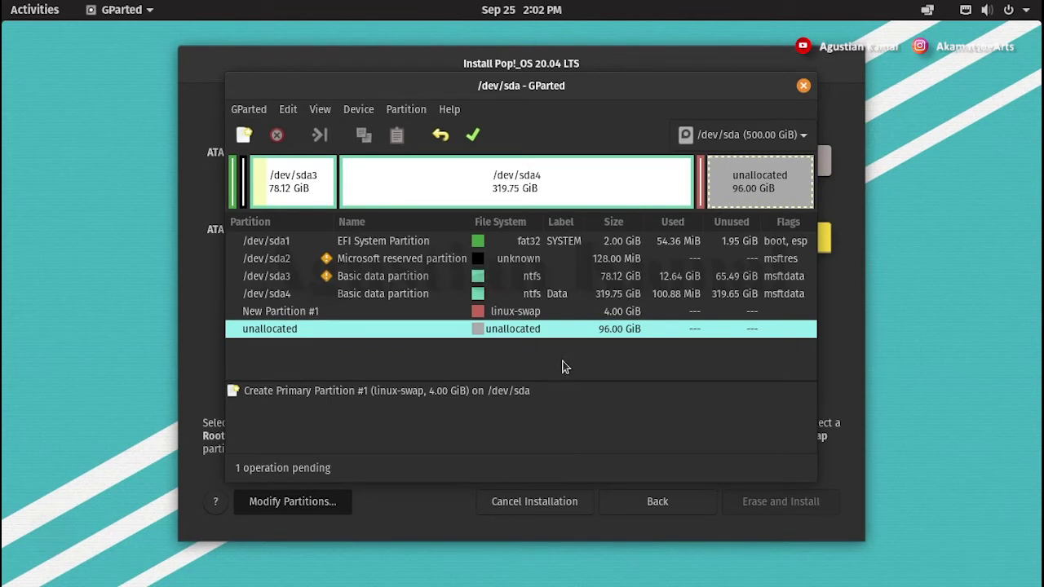
Step: Add a primary ext4 partition that fills the remaining unallocated space on /dev/sda
{"action": "right_click", "coordinate": [437, 326]}
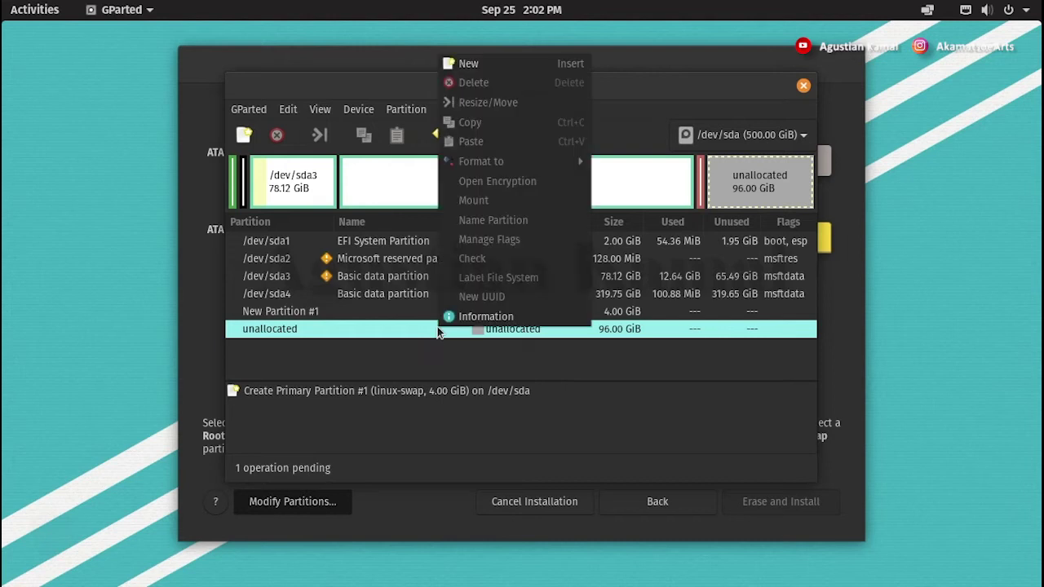
{"action": "left_click", "coordinate": [470, 65]}
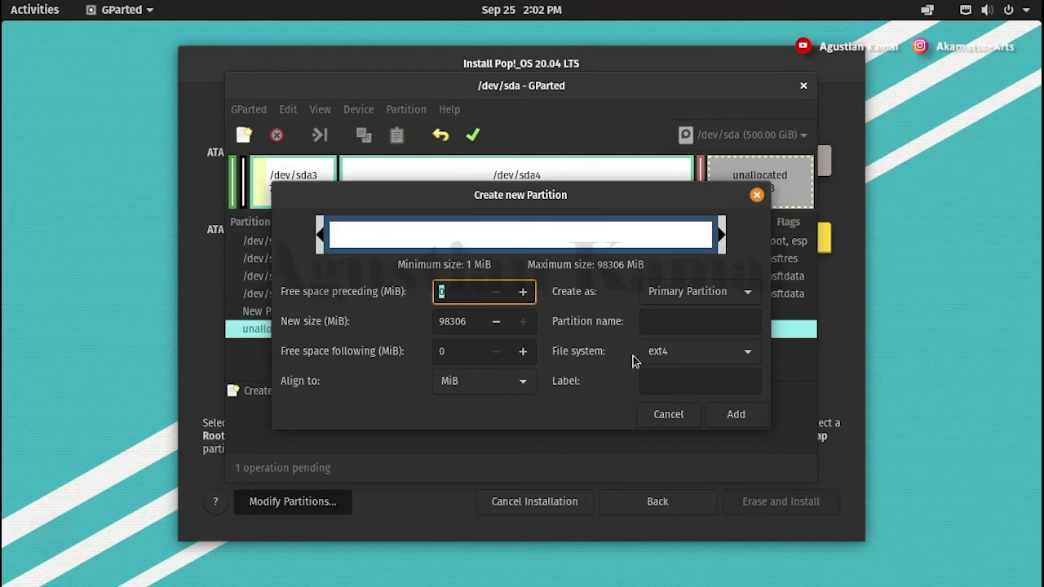
{"action": "left_click", "coordinate": [700, 354]}
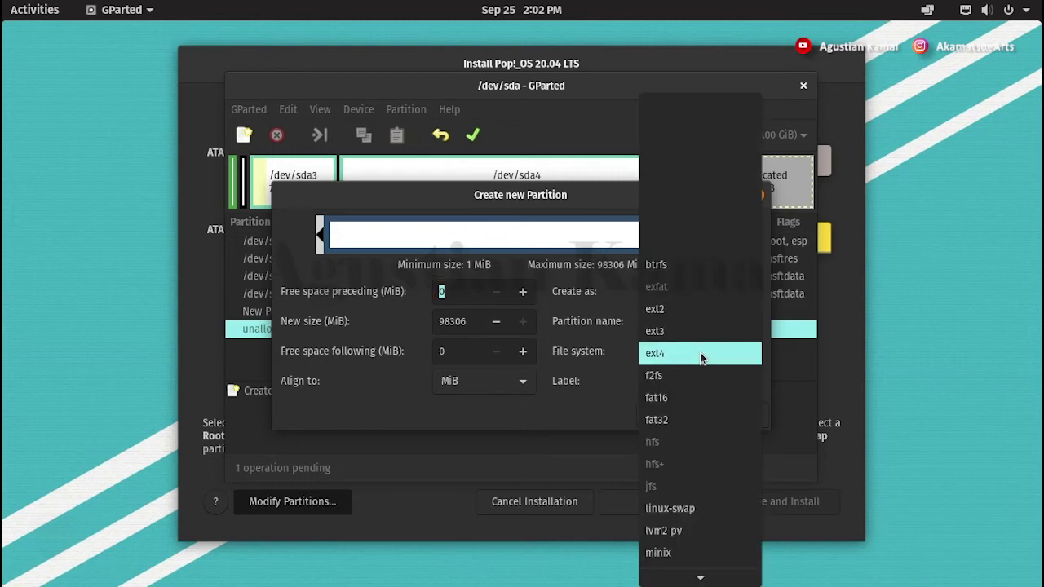
{"action": "left_click", "coordinate": [700, 352]}
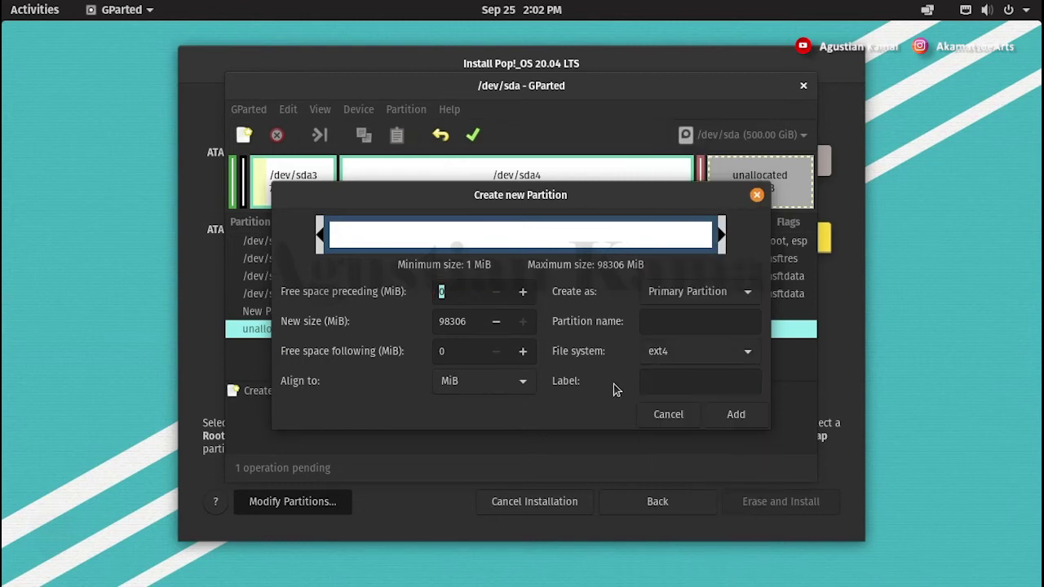
{"action": "left_click", "coordinate": [736, 415]}
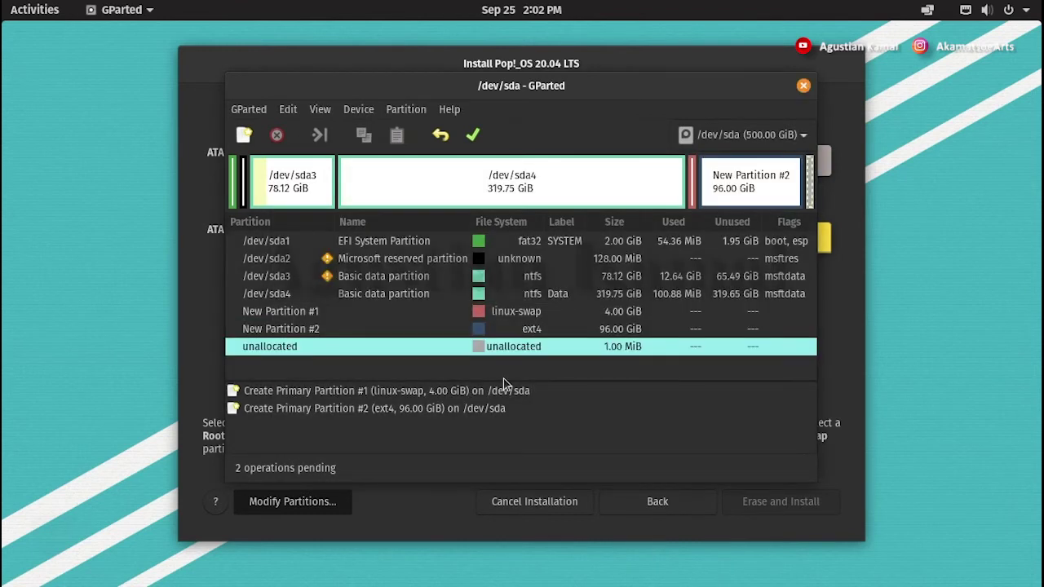
Step: Review the pending linux-swap and ext4 partitions and the existing EFI System Partition in the partition list
{"action": "left_click", "coordinate": [441, 313]}
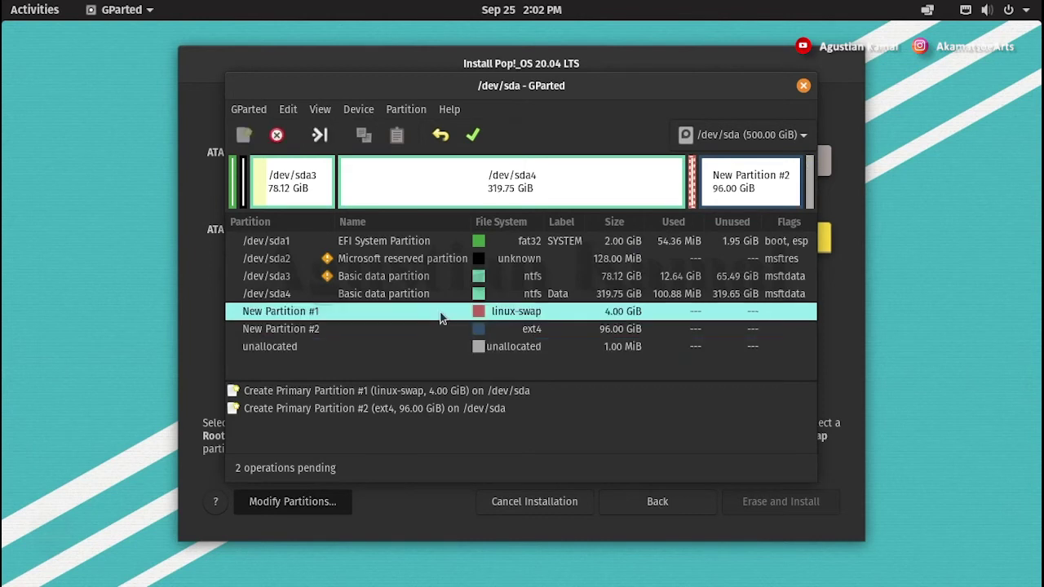
{"action": "left_click", "coordinate": [442, 329]}
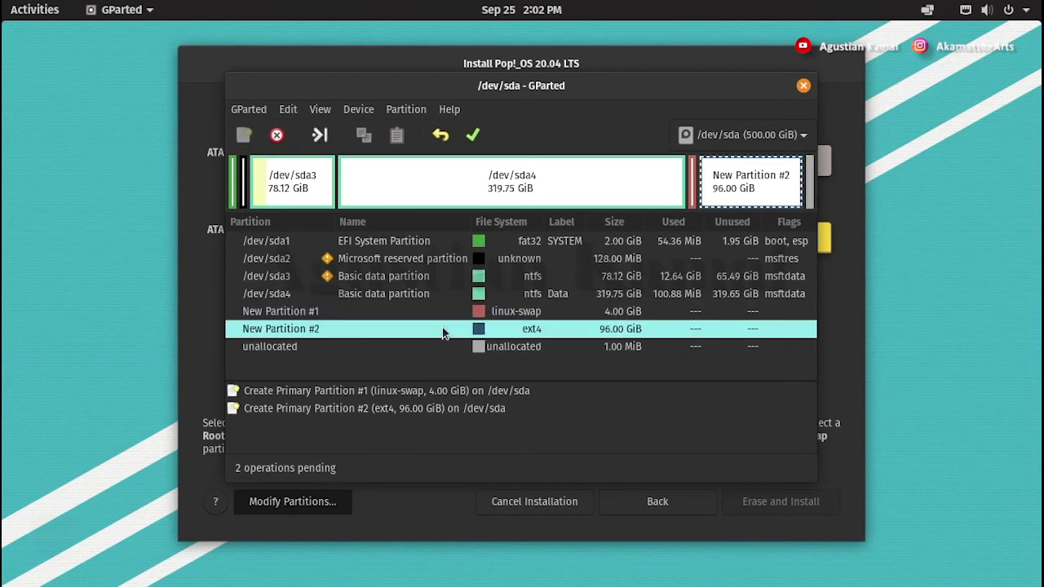
{"action": "left_click", "coordinate": [442, 314]}
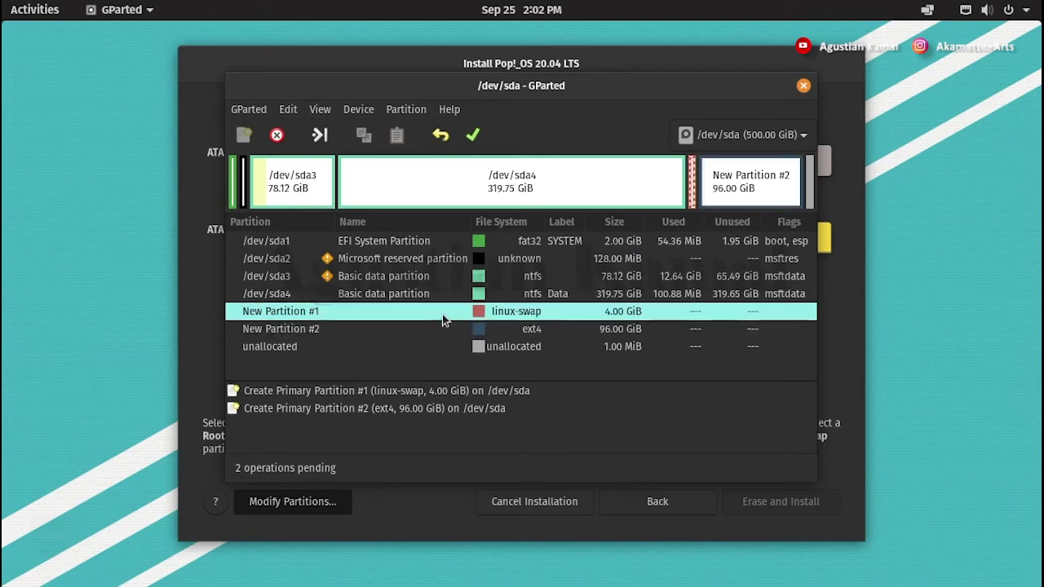
{"action": "left_click", "coordinate": [443, 325]}
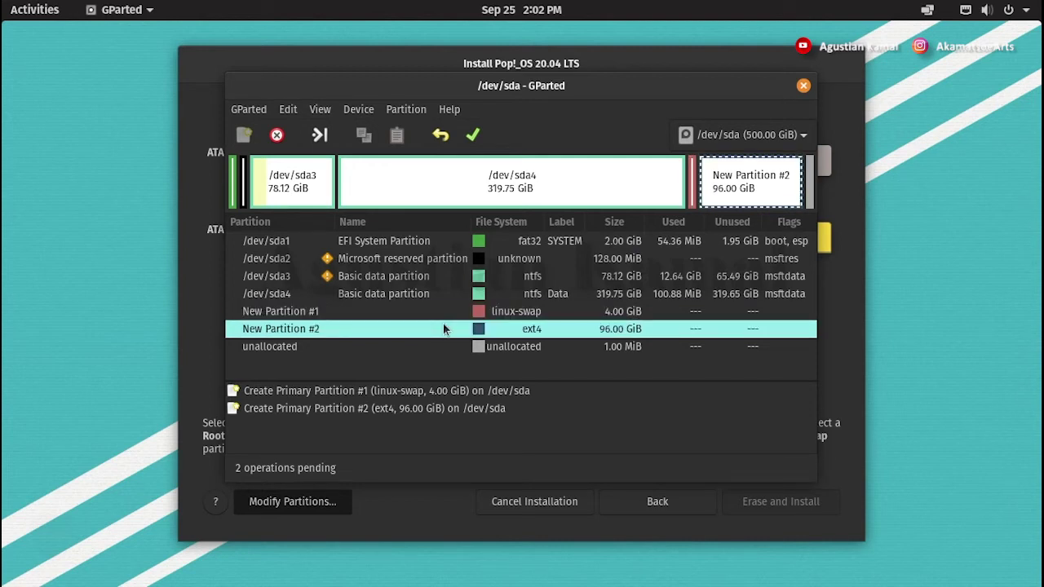
{"action": "left_click", "coordinate": [444, 243]}
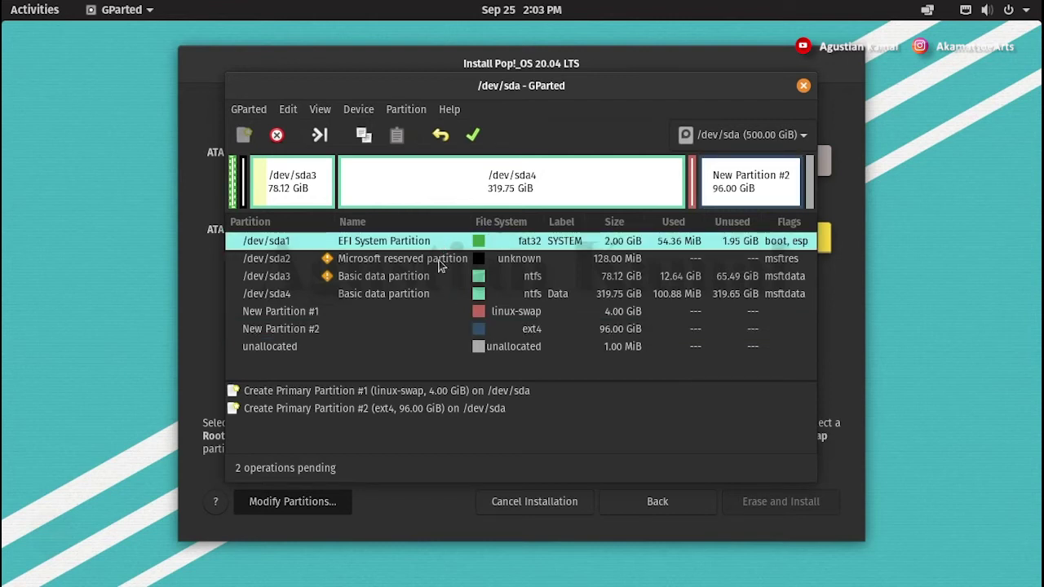
{"action": "left_click", "coordinate": [433, 314]}
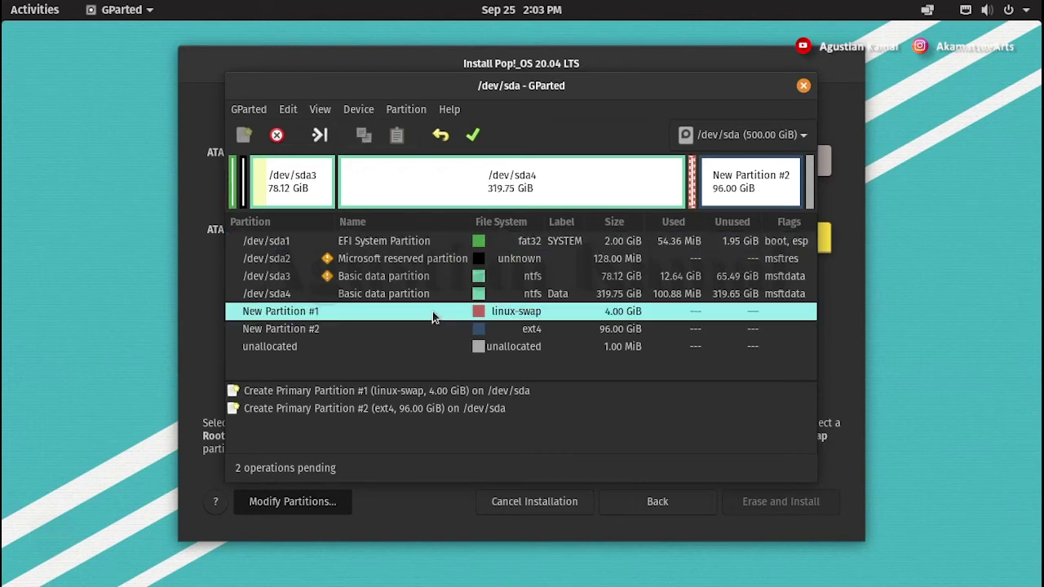
{"action": "left_click", "coordinate": [435, 329]}
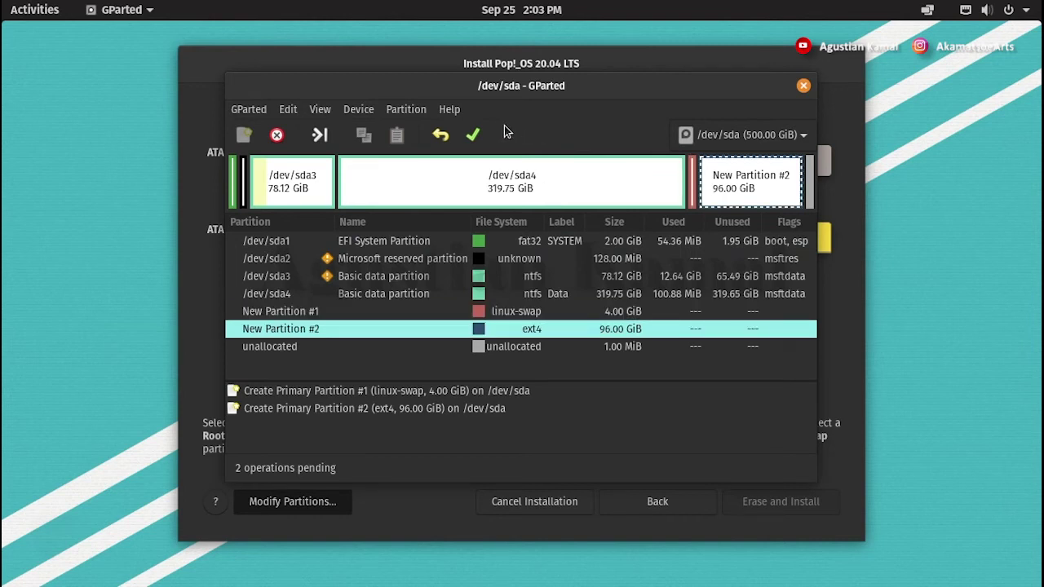
Step: Apply the pending partition operations to the drive and return to the installer's partition selection
{"action": "left_click", "coordinate": [474, 137]}
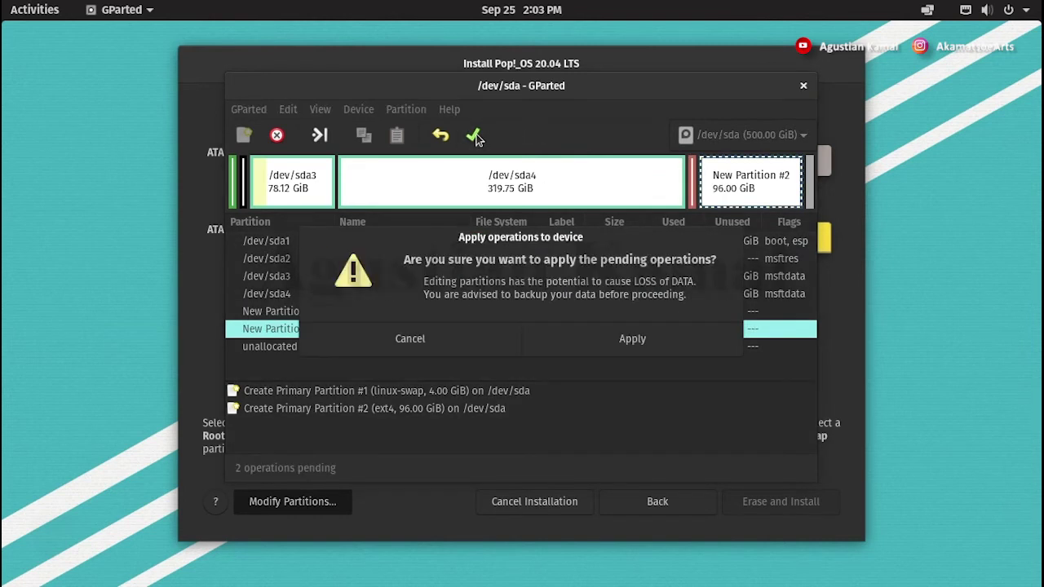
{"action": "left_click", "coordinate": [628, 344]}
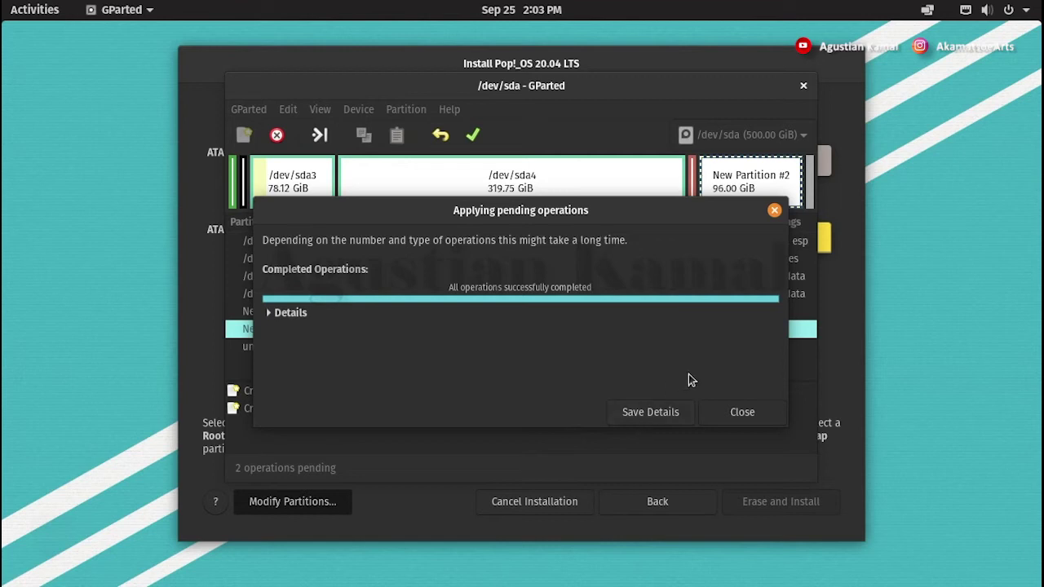
{"action": "left_click", "coordinate": [742, 412]}
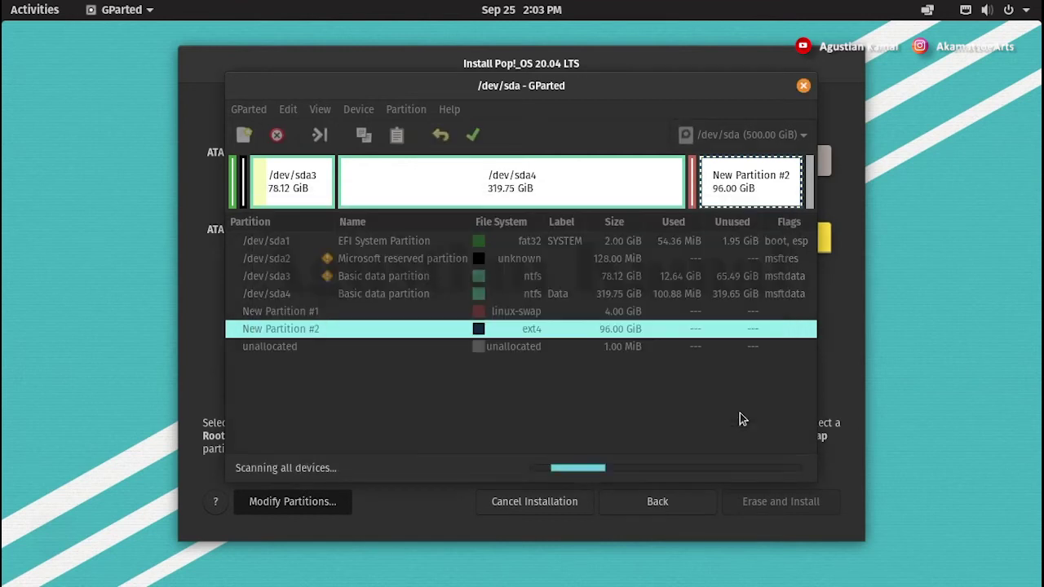
{"action": "left_click", "coordinate": [803, 86]}
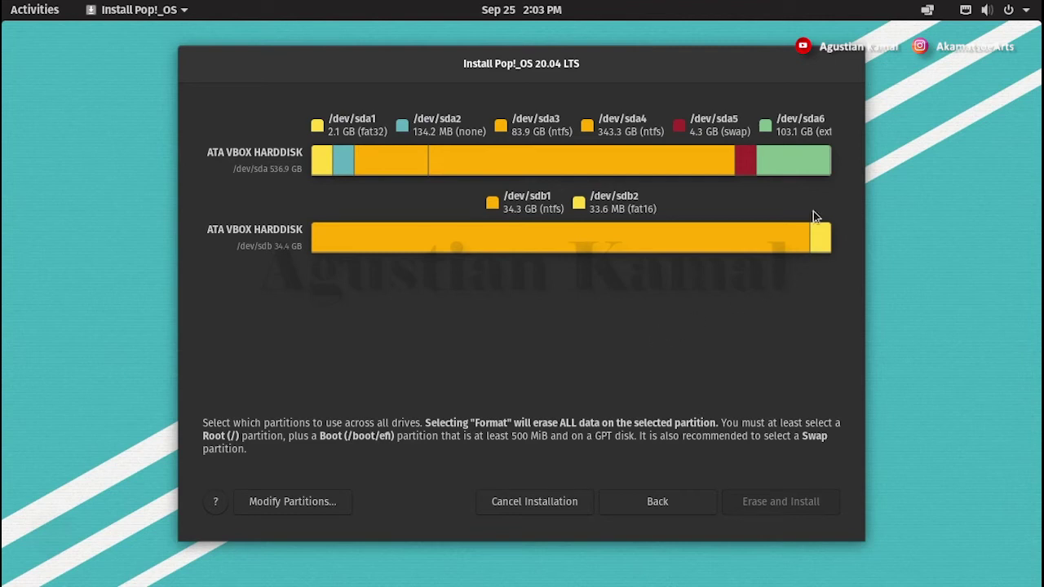
Step: Use the /dev/sda6 partition as Root (/), formatted with the default ext4 filesystem
{"action": "left_click", "coordinate": [798, 160]}
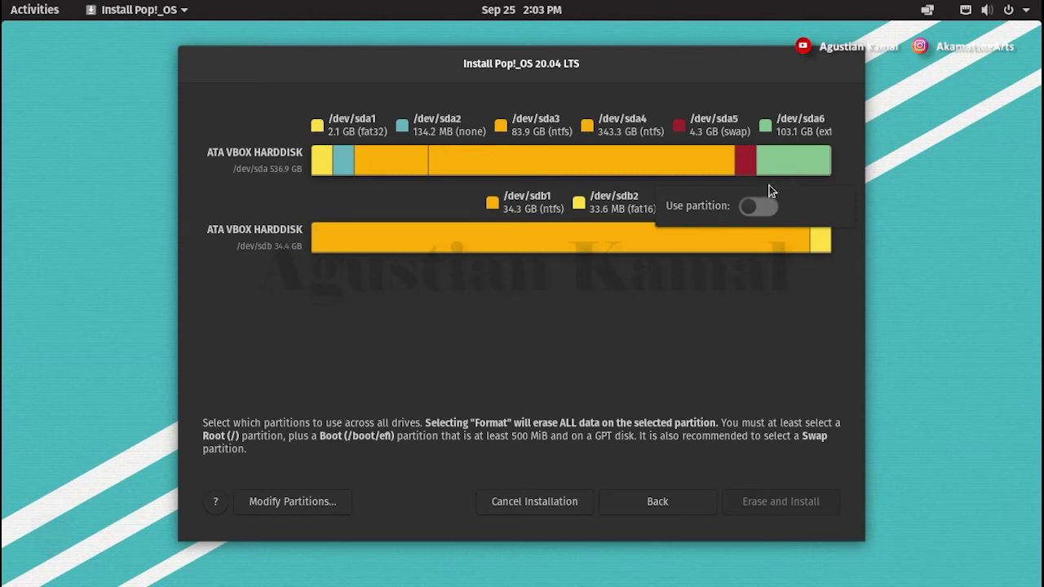
{"action": "left_click", "coordinate": [758, 207]}
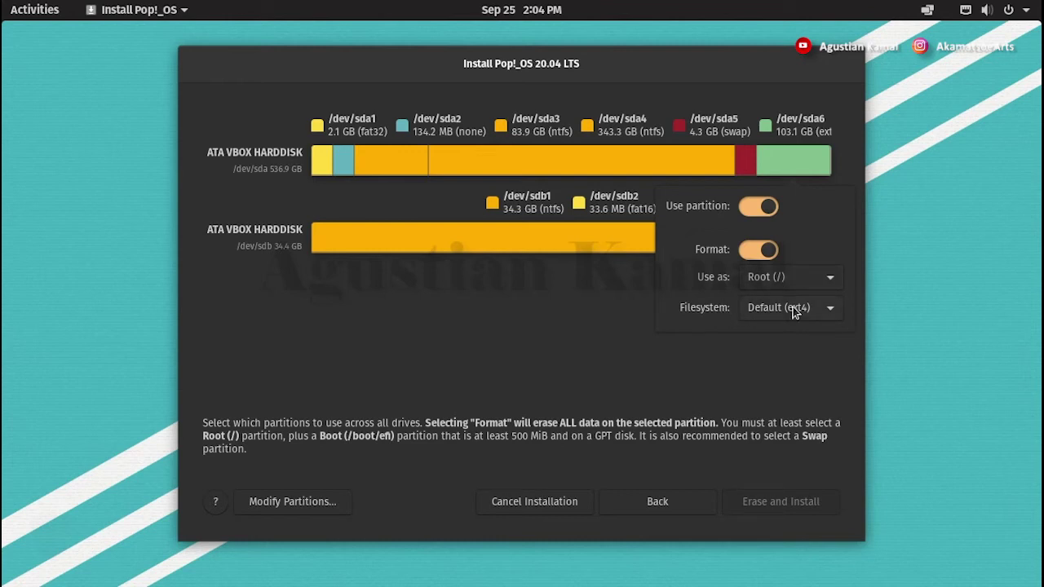
{"action": "left_click", "coordinate": [740, 346]}
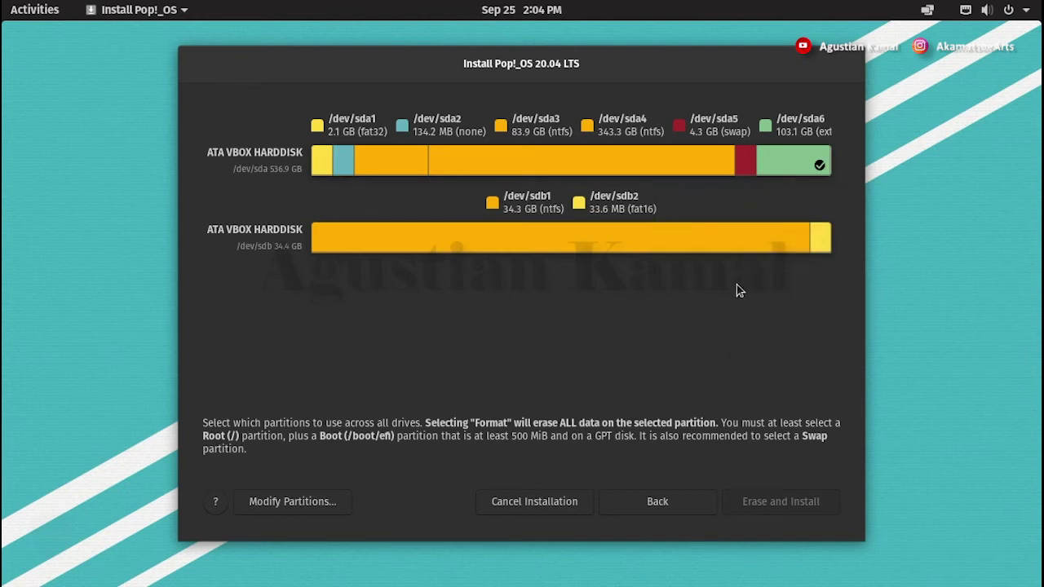
Step: Use the /dev/sda5 partition as Swap for the installation
{"action": "left_click", "coordinate": [747, 162]}
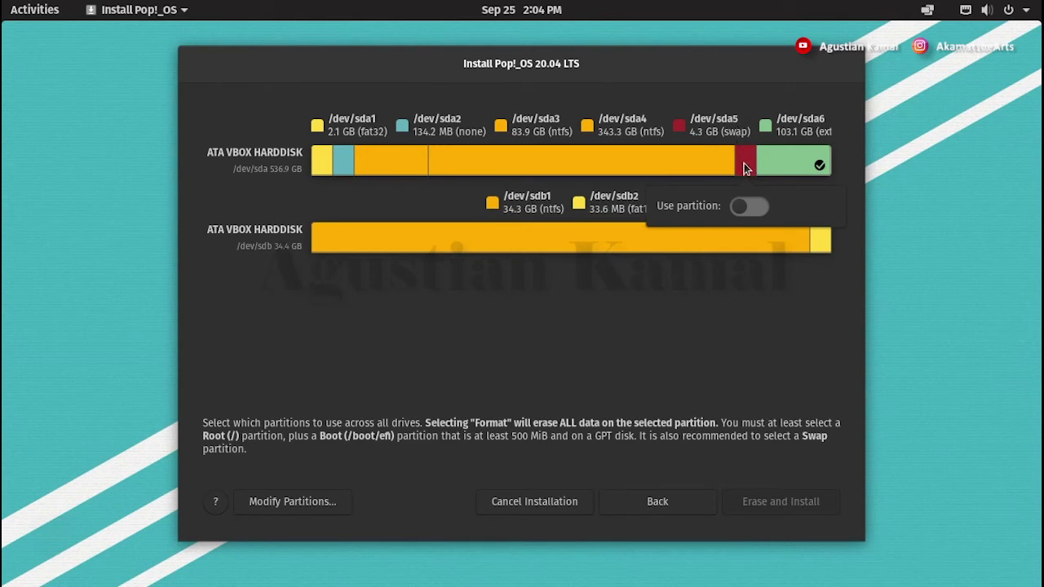
{"action": "left_click", "coordinate": [752, 207]}
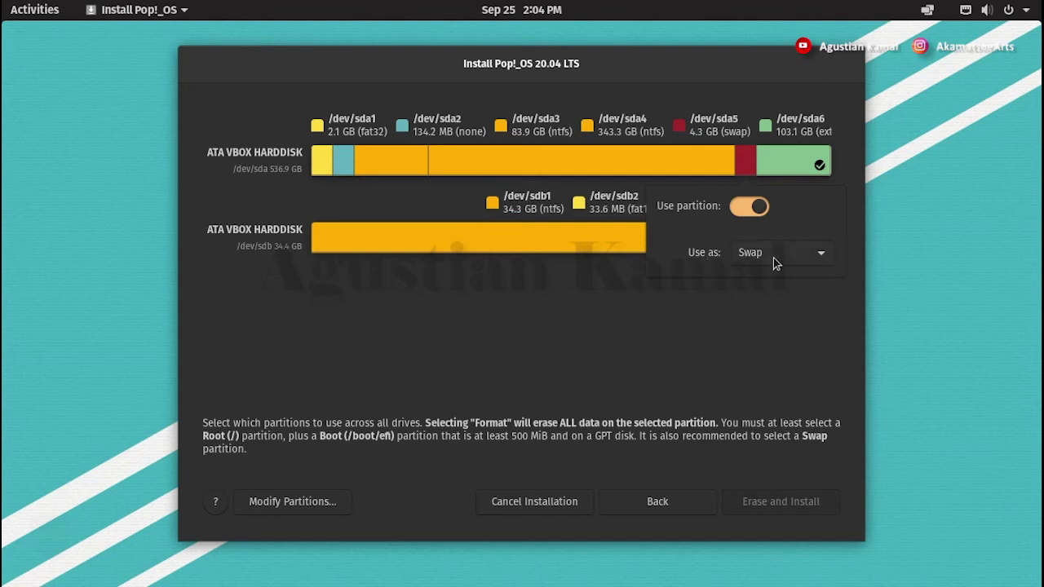
{"action": "left_click", "coordinate": [730, 337]}
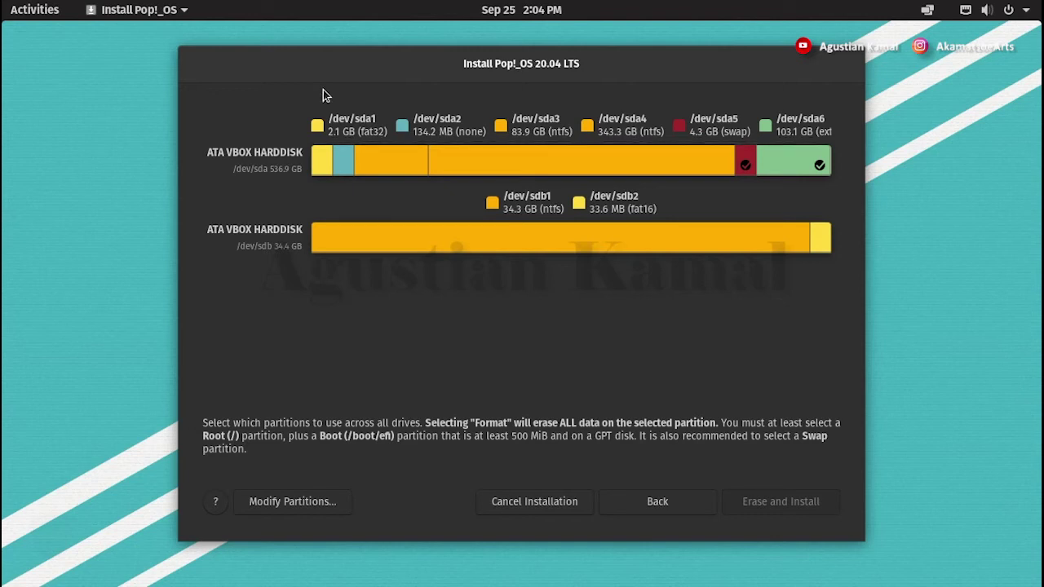
Step: Use the /dev/sda1 fat32 partition as Boot (/boot/efi) without formatting it
{"action": "left_click", "coordinate": [322, 162]}
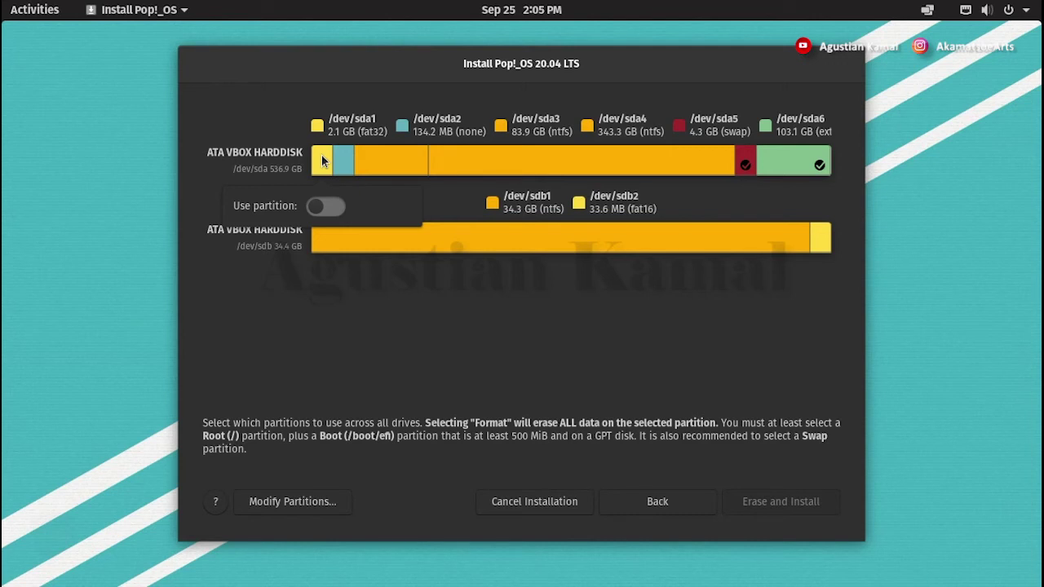
{"action": "left_click", "coordinate": [327, 209]}
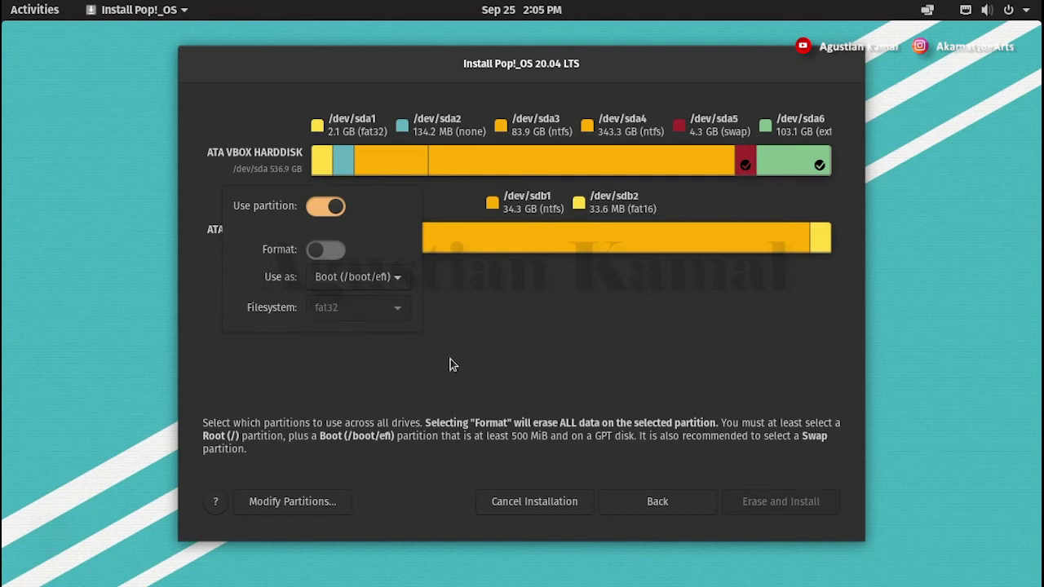
{"action": "left_click", "coordinate": [551, 332]}
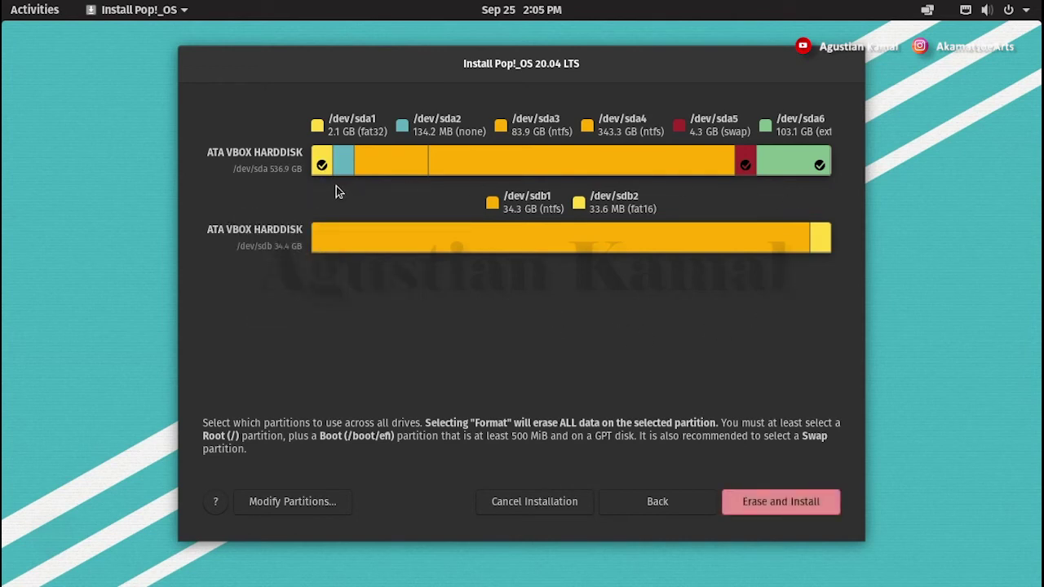
Step: Recheck the root and swap partition settings, then run Erase and Install and restart the device when installation completes
{"action": "left_click", "coordinate": [820, 166]}
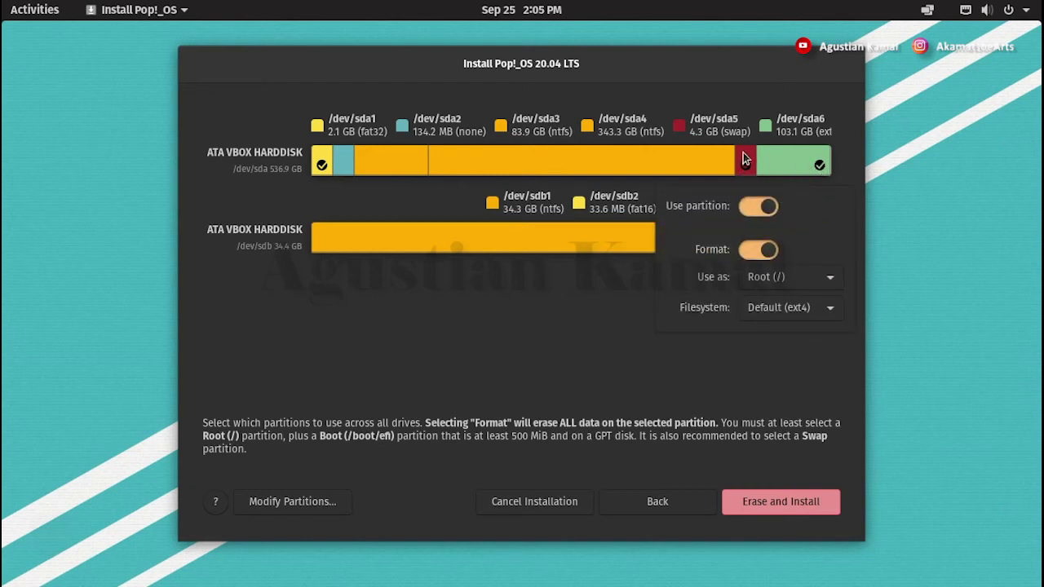
{"action": "left_click", "coordinate": [744, 159]}
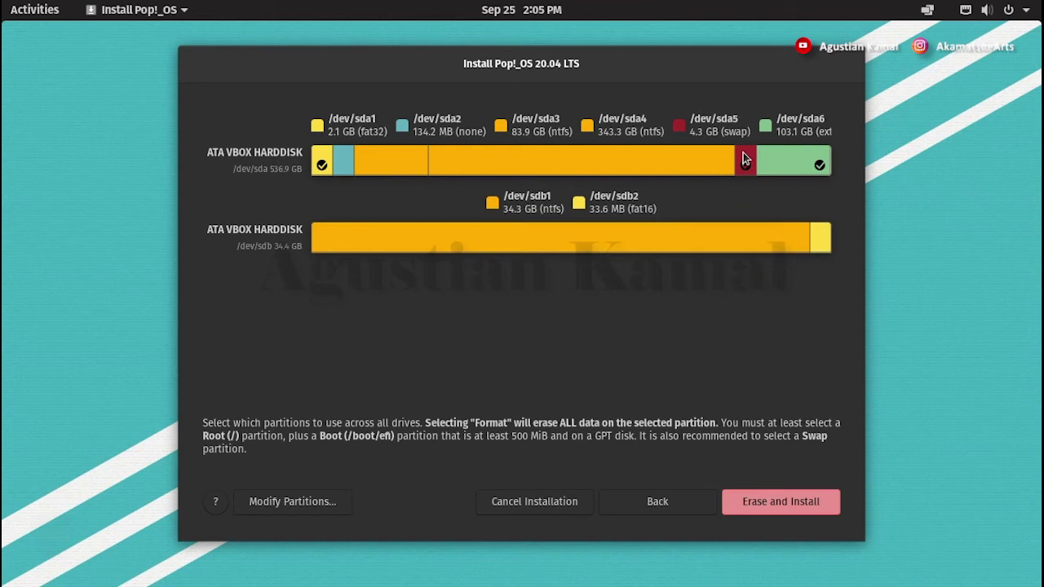
{"action": "left_click", "coordinate": [743, 159]}
{"action": "left_click", "coordinate": [783, 508]}
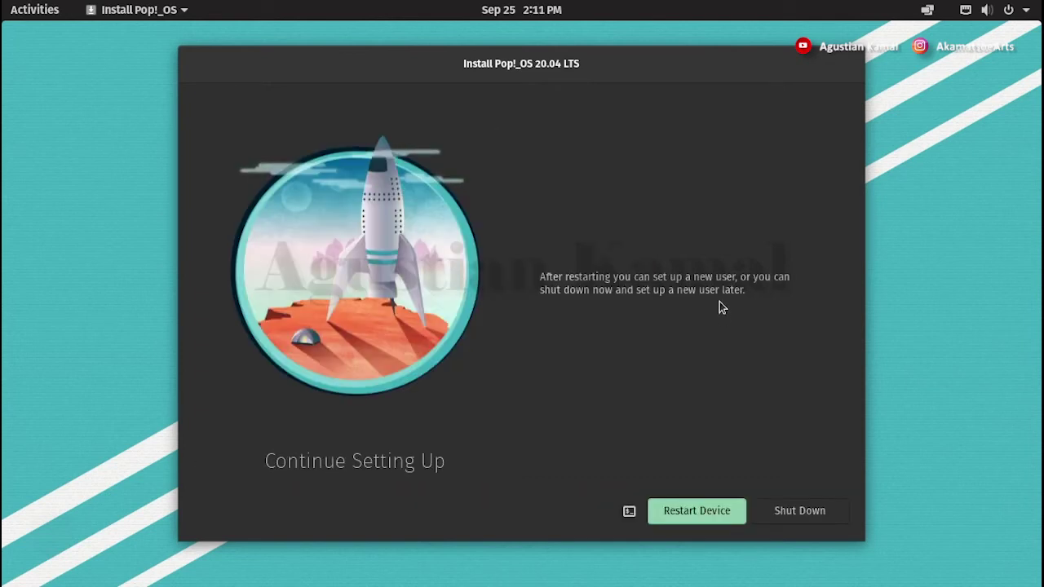
{"action": "left_click", "coordinate": [697, 511]}
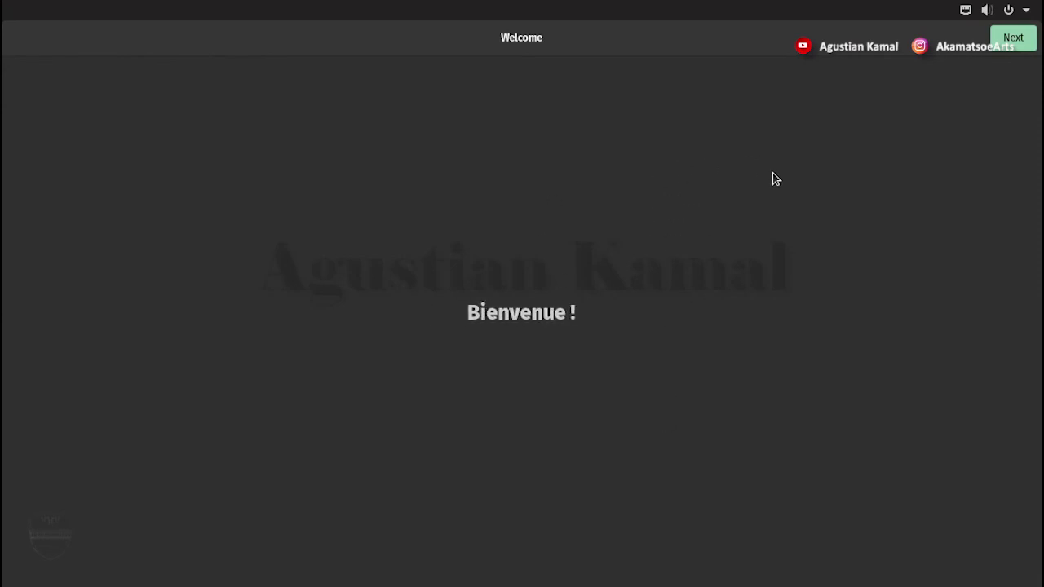
Step: Accept the English (US) keyboard layout and turn off Location Services in the initial setup
{"action": "left_click", "coordinate": [1014, 39]}
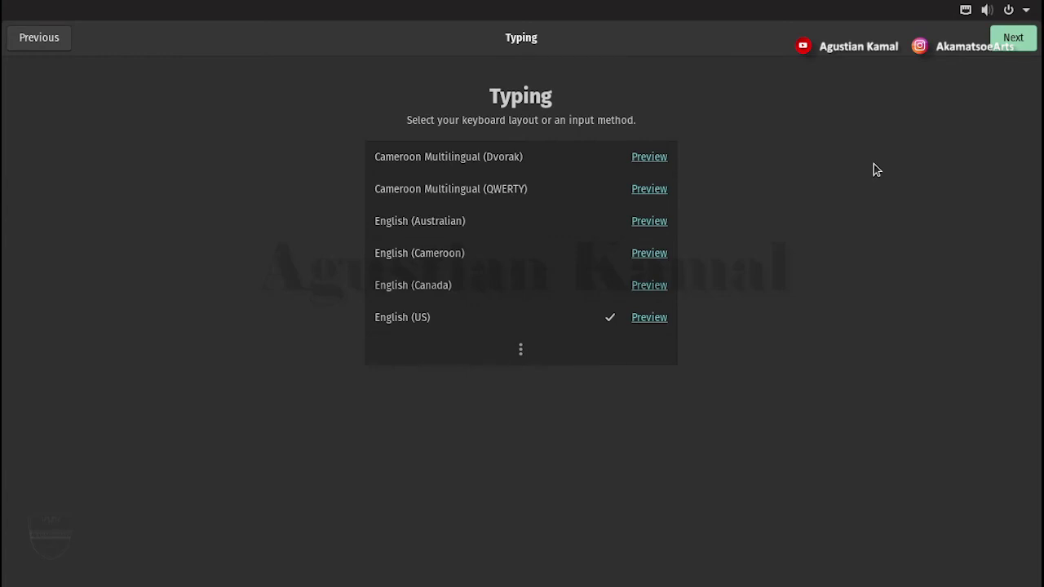
{"action": "left_click", "coordinate": [1012, 41]}
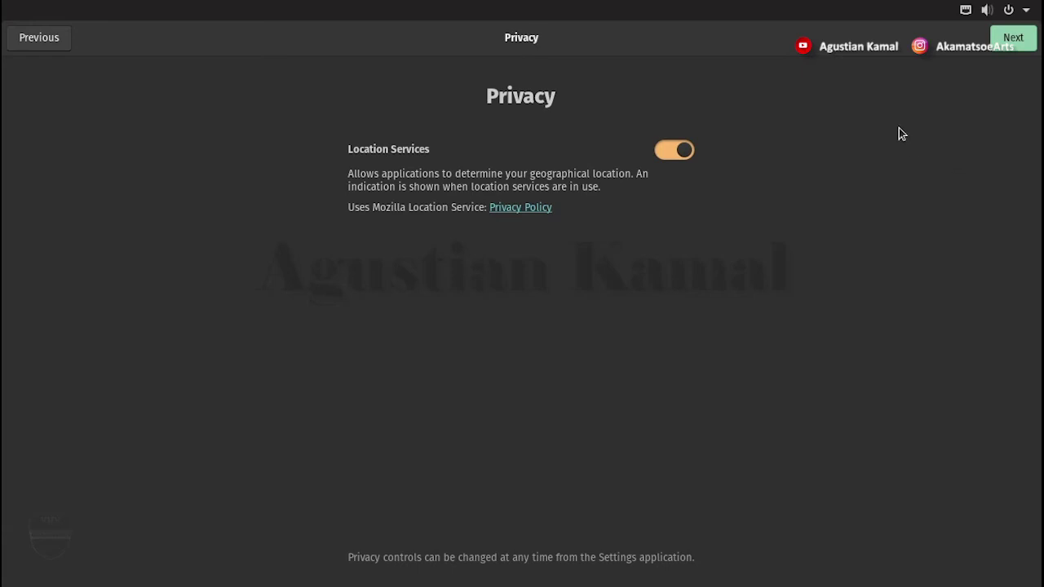
{"action": "left_click", "coordinate": [684, 150]}
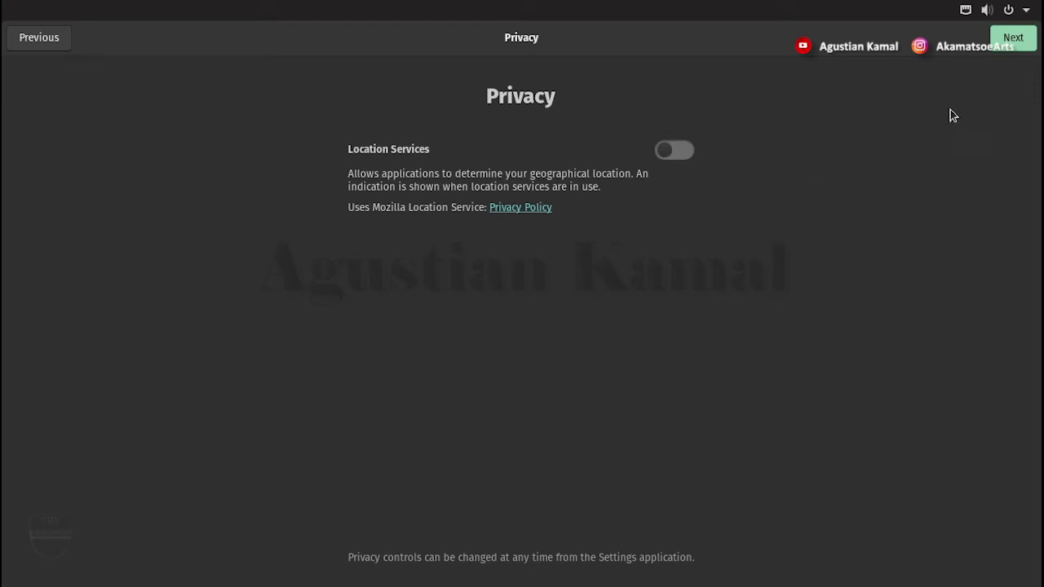
{"action": "left_click", "coordinate": [1013, 37]}
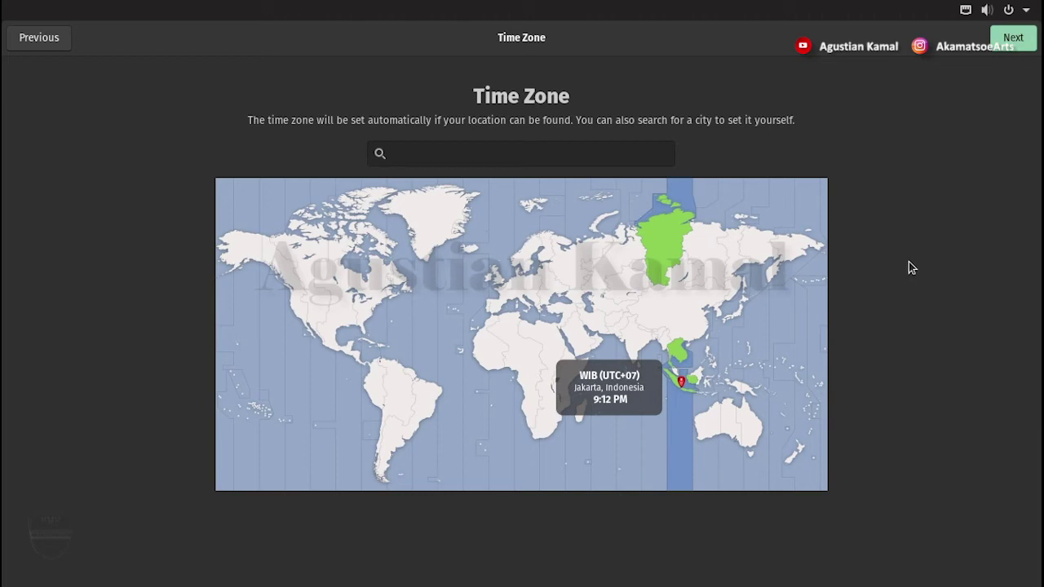
Step: Accept the Jakarta, Indonesia time zone and skip connecting any online accounts
{"action": "left_click", "coordinate": [1012, 42]}
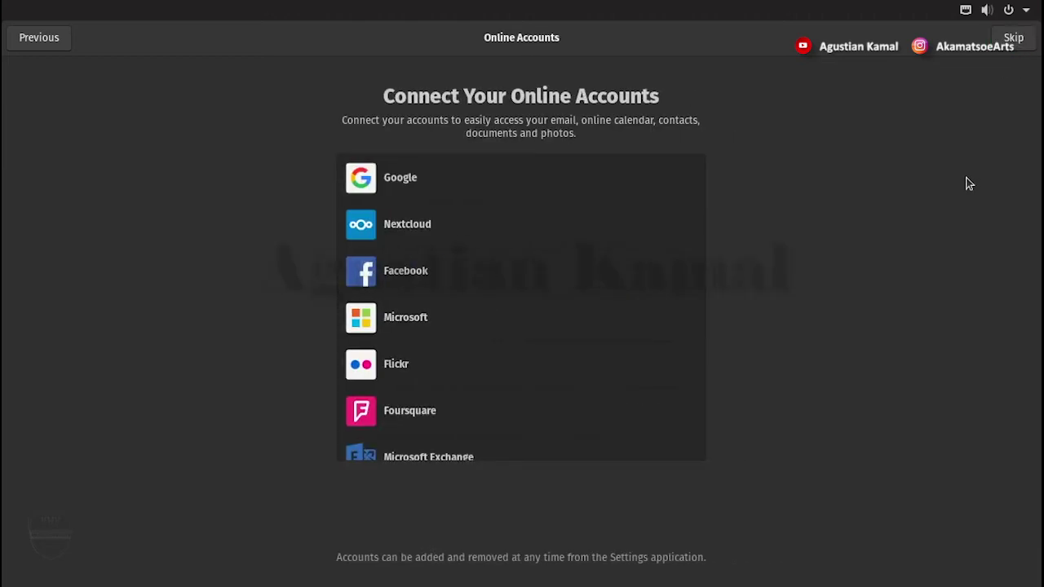
{"action": "scroll", "coordinate": [629, 252], "scroll_direction": "down", "scroll_amount": 3}
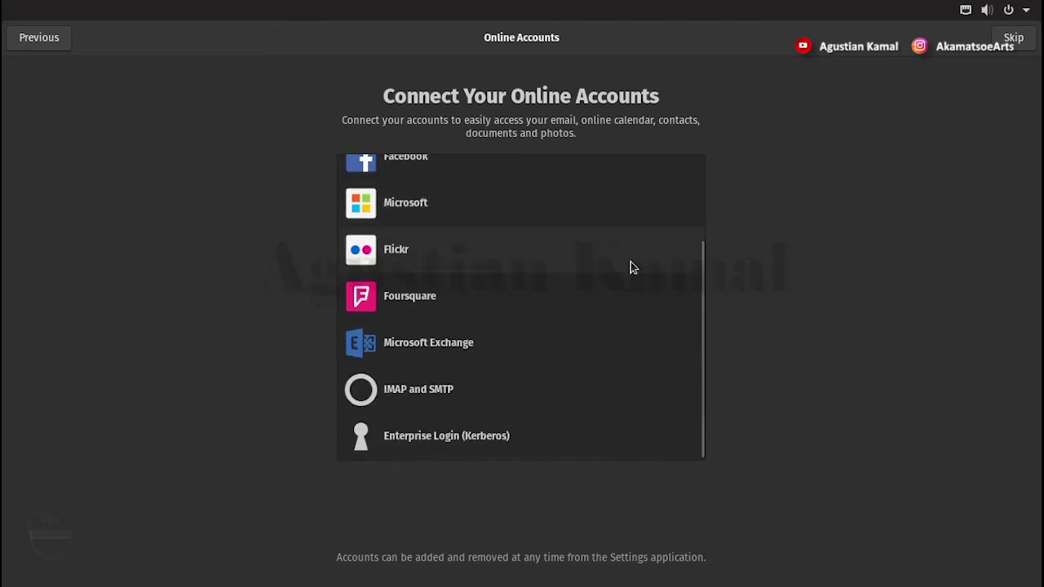
{"action": "scroll", "coordinate": [631, 265], "scroll_direction": "up", "scroll_amount": 3}
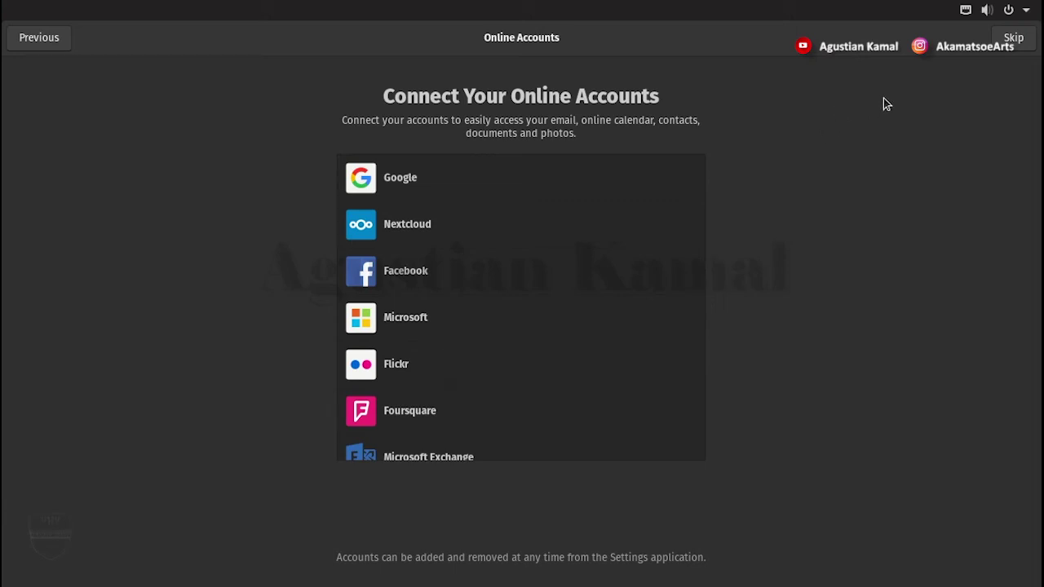
{"action": "left_click", "coordinate": [1013, 45]}
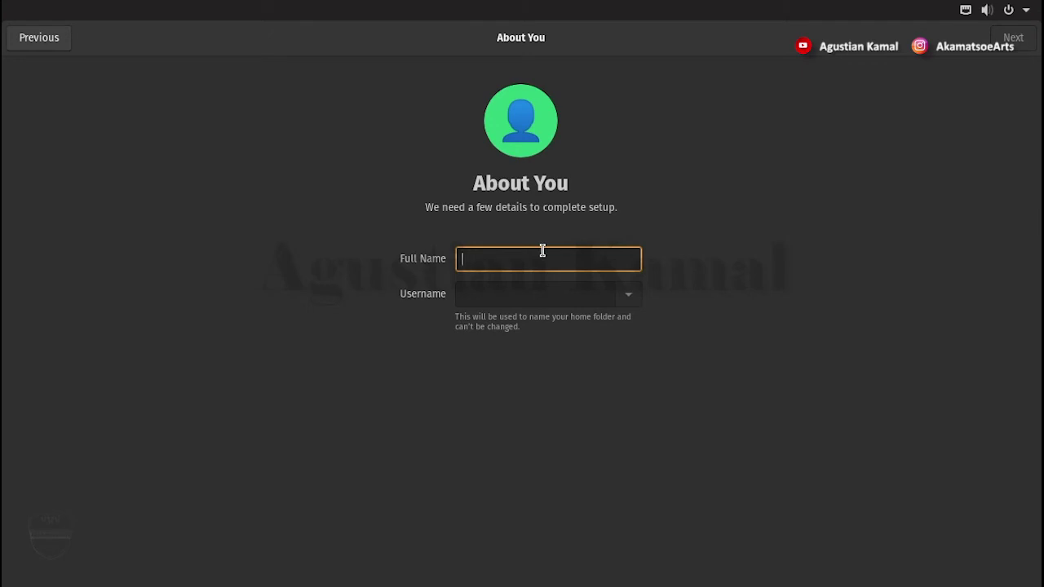
Step: Create the user account by entering the full name and a confirmed account password, and finish the setup to start using Pop!_OS
{"action": "type", "text": "agustiankamal"}
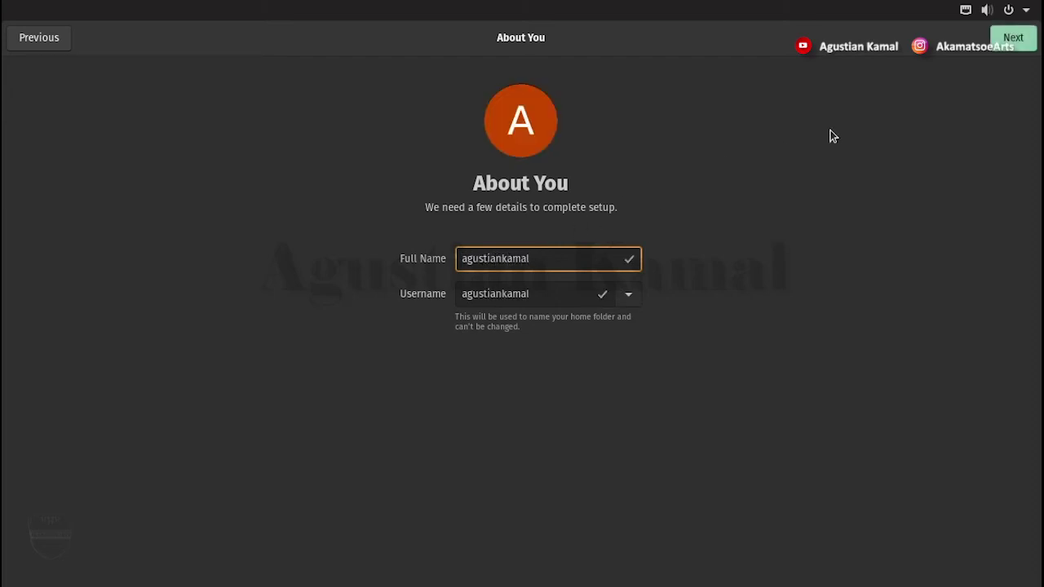
{"action": "left_click", "coordinate": [1001, 48]}
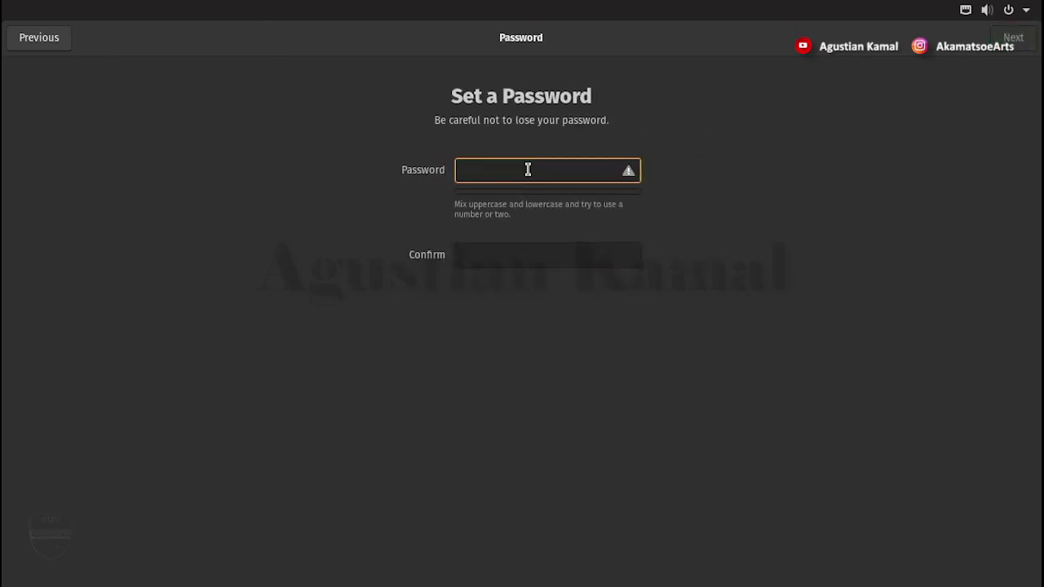
{"action": "type", "text": "*******"}
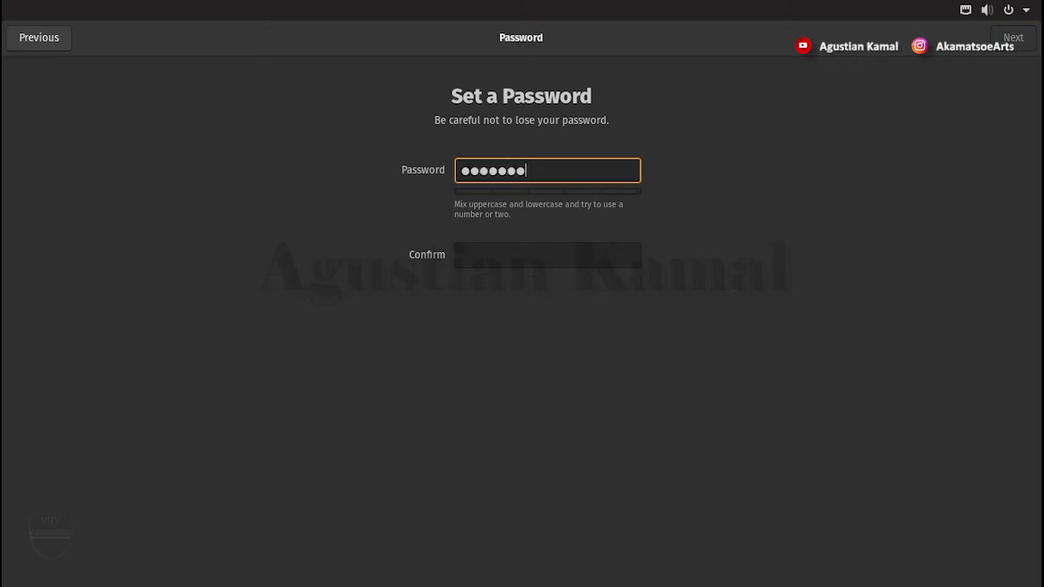
{"action": "key", "text": "Tab"}
{"action": "type", "text": "*******"}
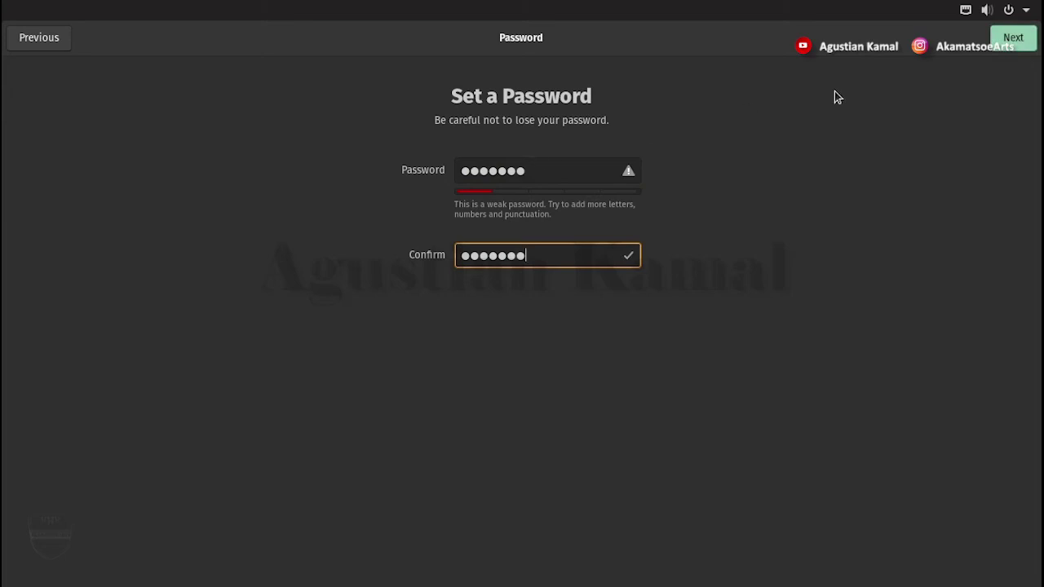
{"action": "left_click", "coordinate": [1009, 42]}
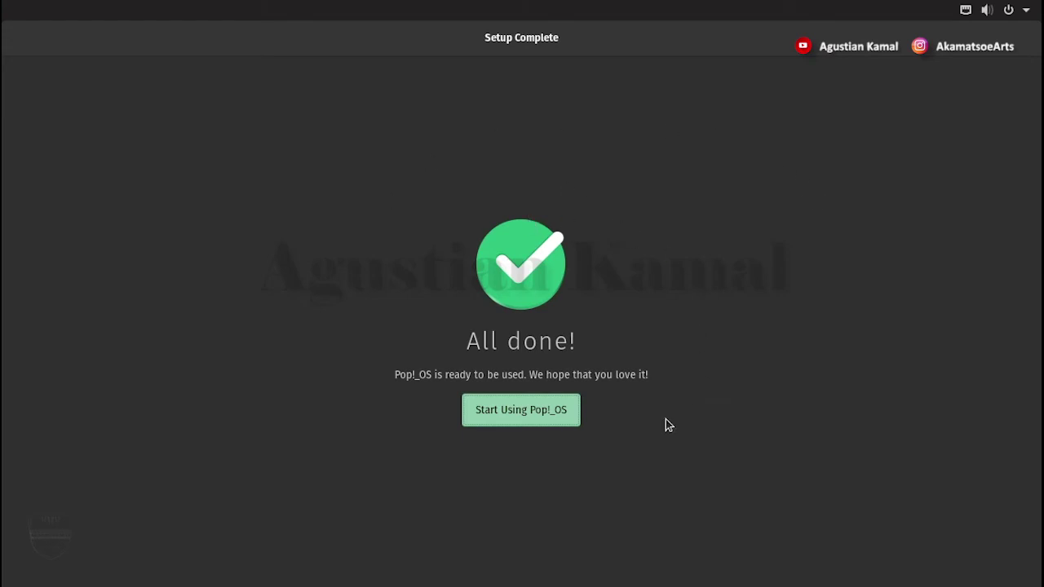
{"action": "left_click", "coordinate": [514, 414]}
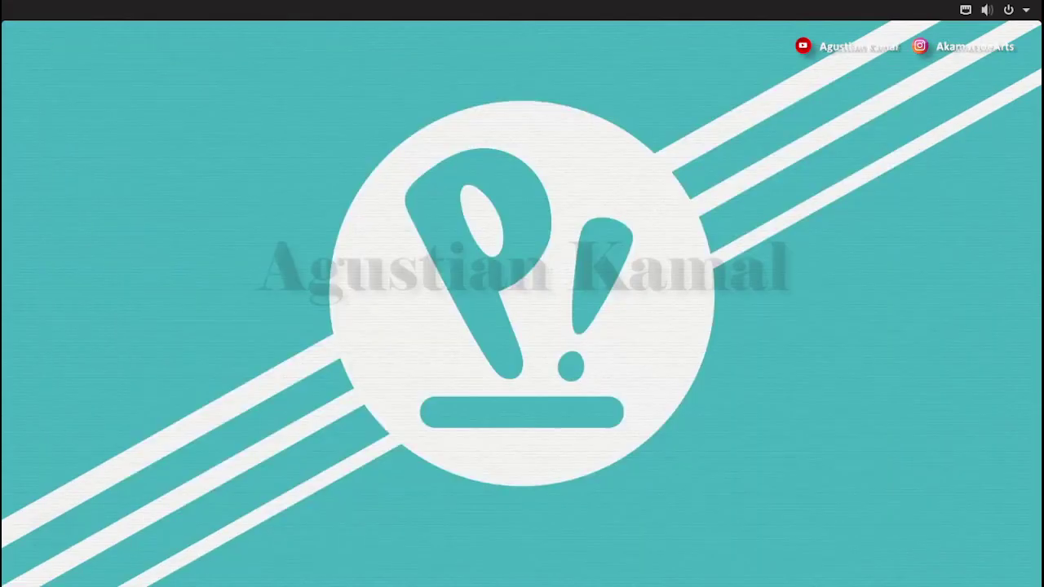